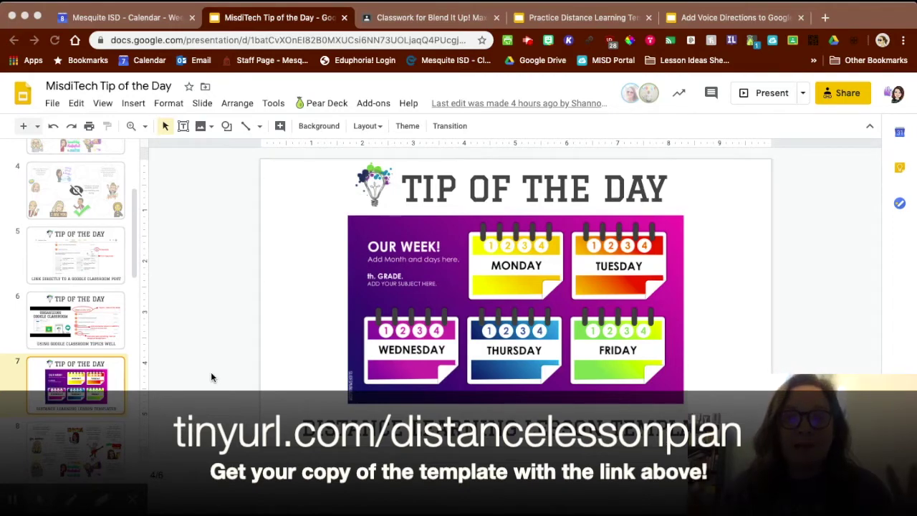
- View the Tip of the Day slide on linking to a Classroom post, then switch to the Practice Distance Learning Template deck
{"action": "left_click", "coordinate": [98, 263]}
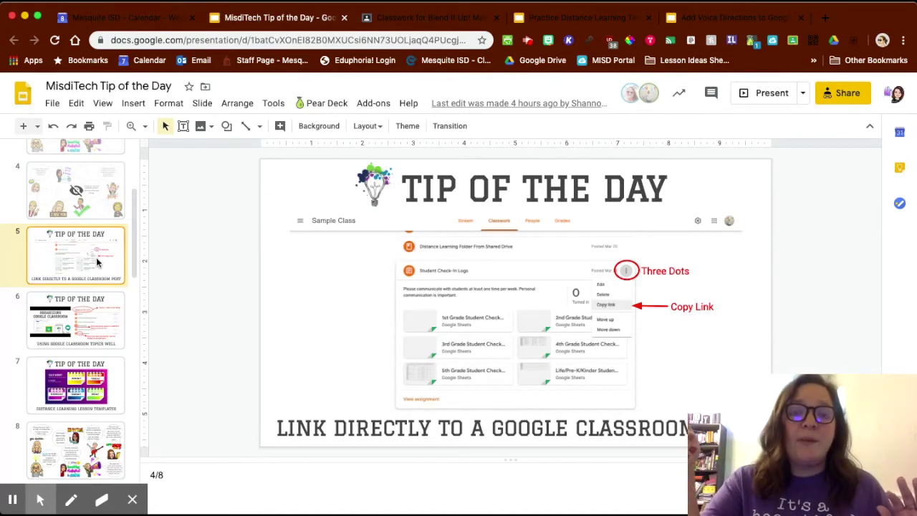
{"action": "left_click", "coordinate": [533, 20]}
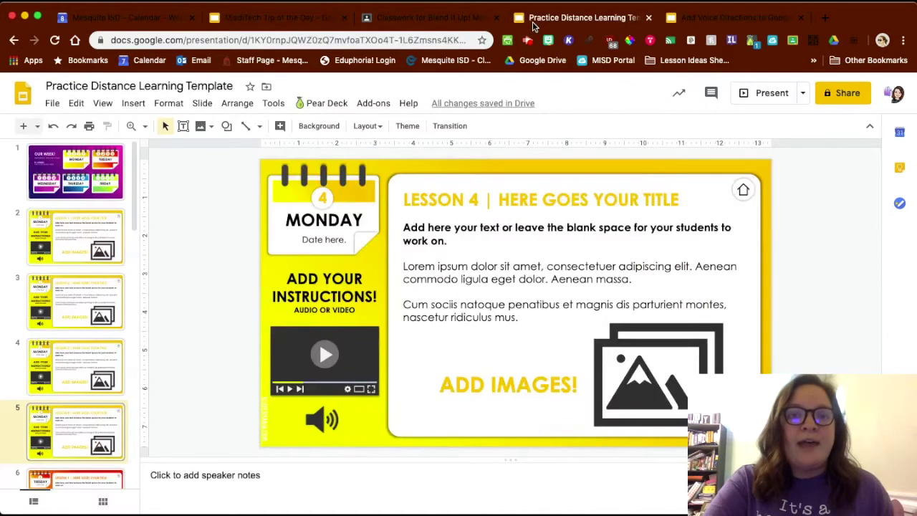
- Browse the template's Monday lesson slides and return to the OUR WEEK! overview slide
{"action": "left_click", "coordinate": [61, 166]}
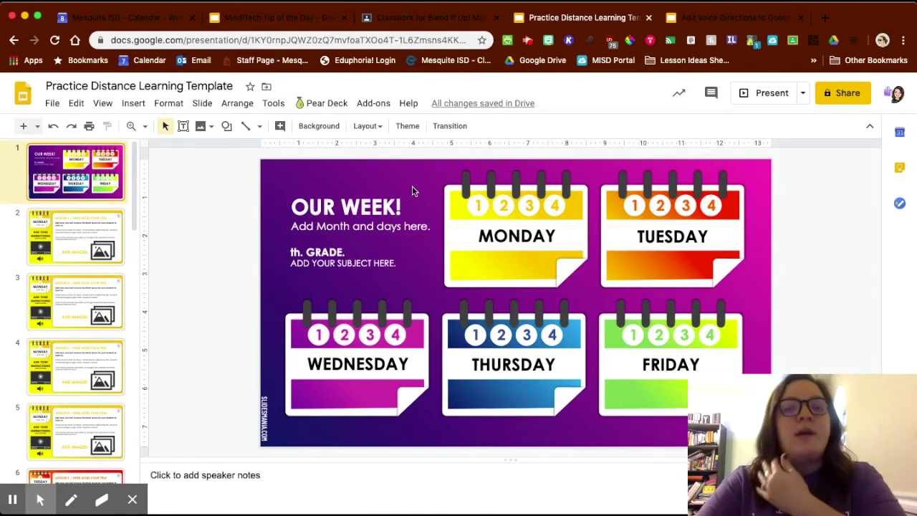
{"action": "left_click", "coordinate": [49, 241]}
{"action": "key", "text": "Down"}
{"action": "key", "text": "Down"}
{"action": "key", "text": "Down"}
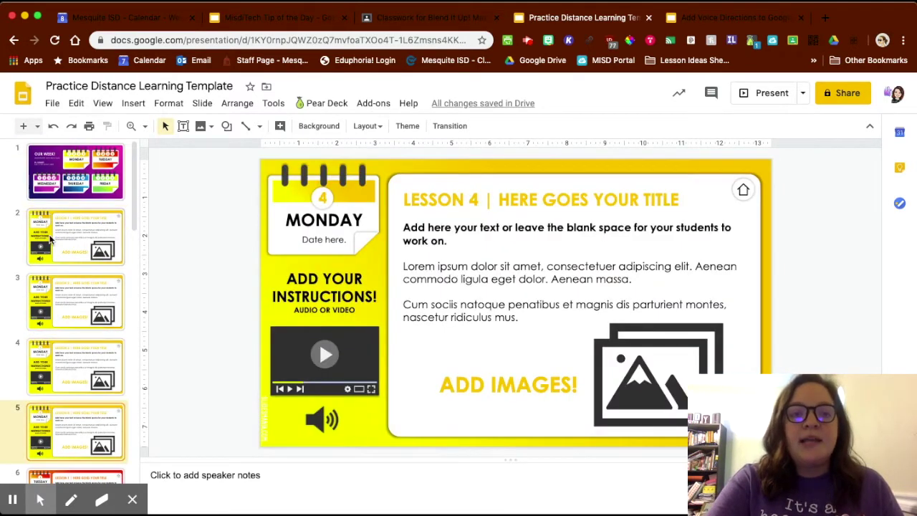
{"action": "key", "text": "Up"}
{"action": "key", "text": "Up"}
{"action": "key", "text": "Up"}
{"action": "key", "text": "Up"}
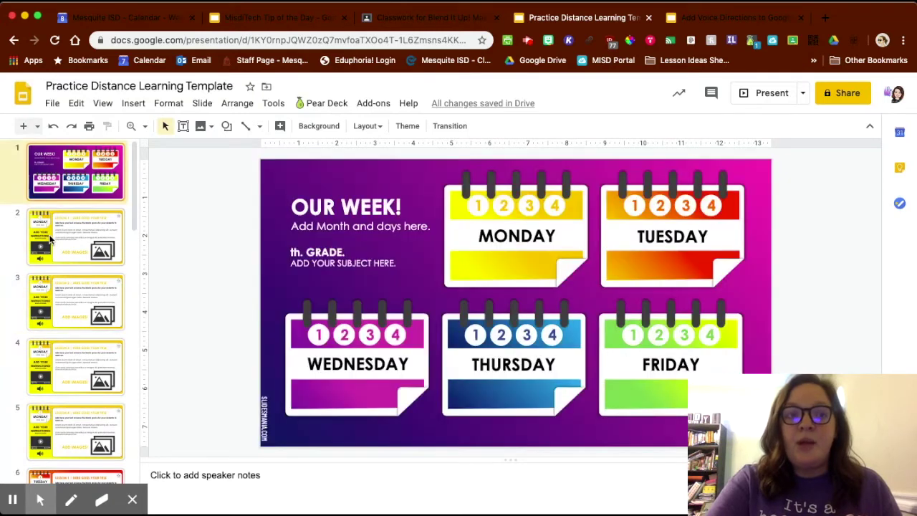
- Delete the number 4 and its fourth circle from the Monday card
{"action": "left_click", "coordinate": [556, 205]}
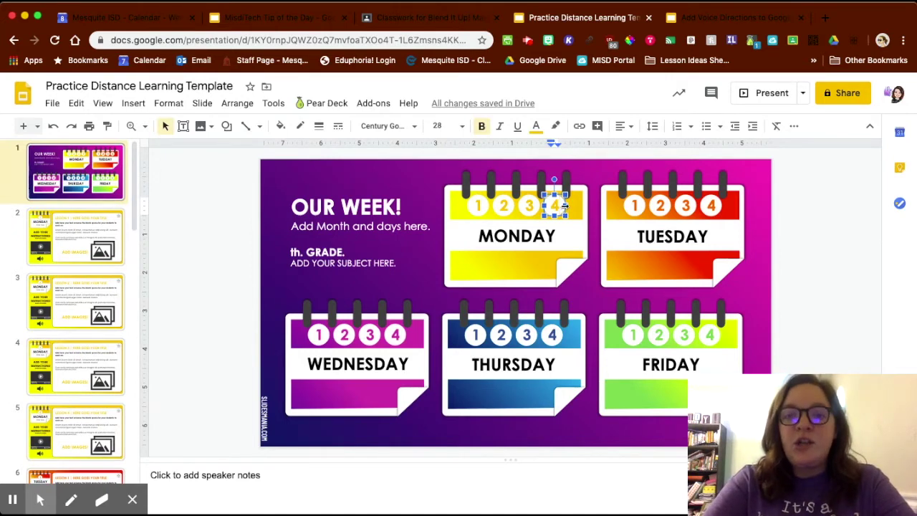
{"action": "key", "text": "BackSpace"}
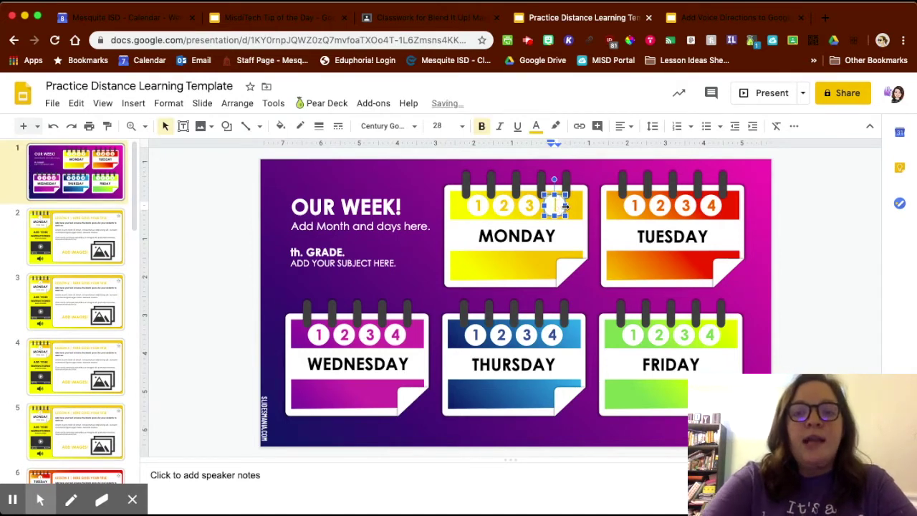
{"action": "key", "text": "Escape"}
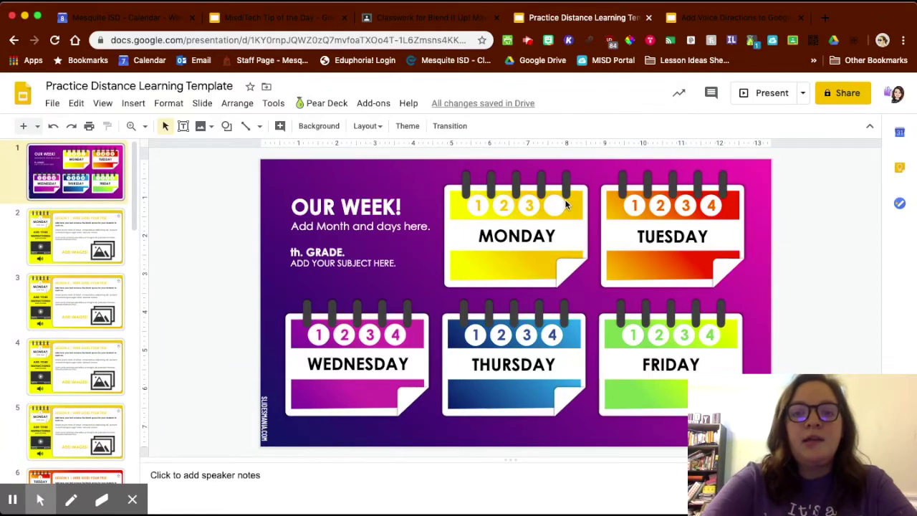
{"action": "left_click", "coordinate": [555, 209]}
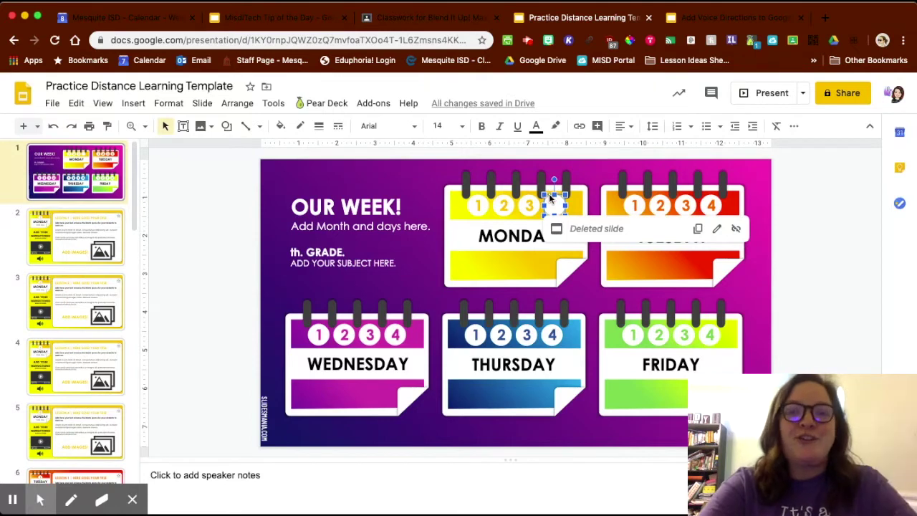
{"action": "key", "text": "Escape"}
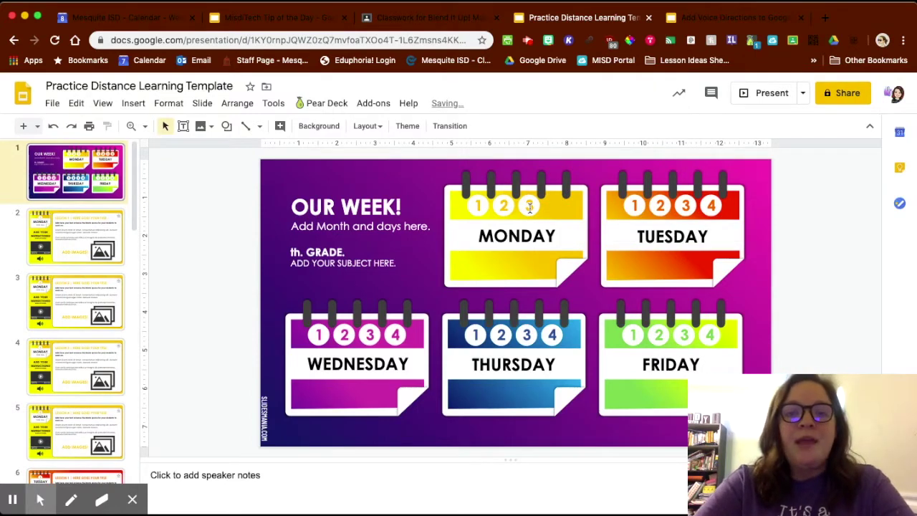
- Nudge the Monday card's 1 2 3 circles right to center them
{"action": "left_click", "coordinate": [530, 207]}
{"action": "left_click", "coordinate": [480, 207]}
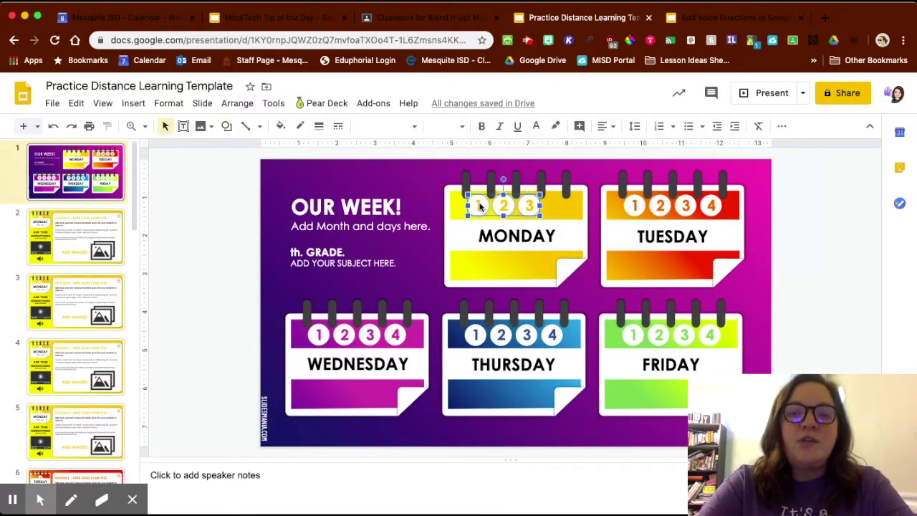
{"action": "key", "text": "Right"}
{"action": "key", "text": "Right"}
{"action": "key", "text": "Right"}
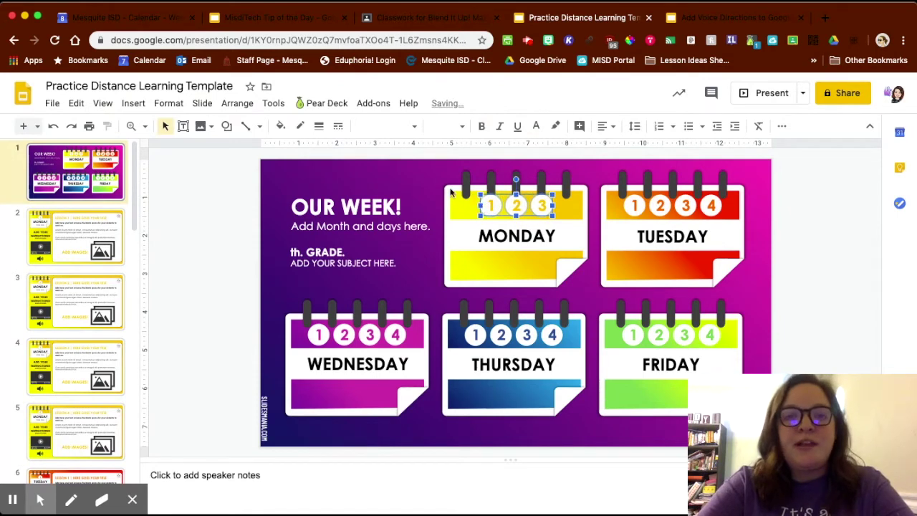
{"action": "left_click", "coordinate": [863, 246]}
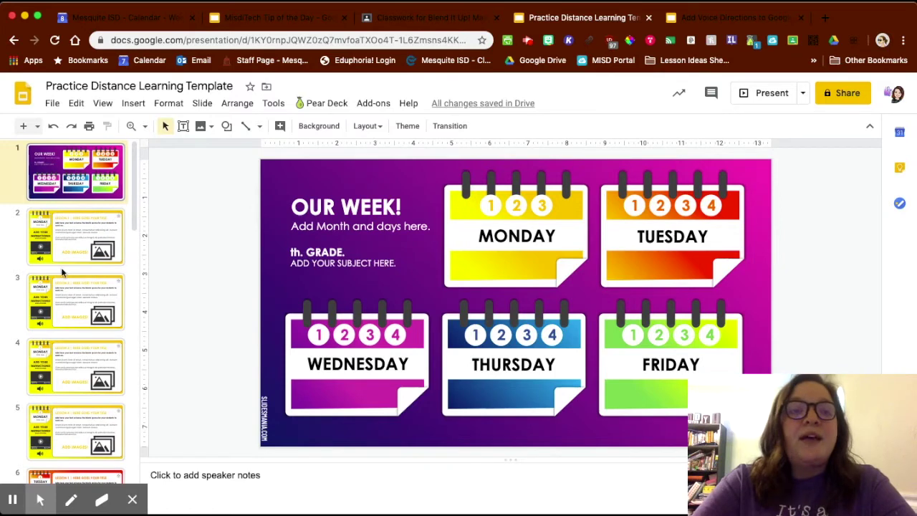
- Select the 1 on the Monday card and start adding a link with Cmd+K
{"action": "double_click", "coordinate": [492, 206]}
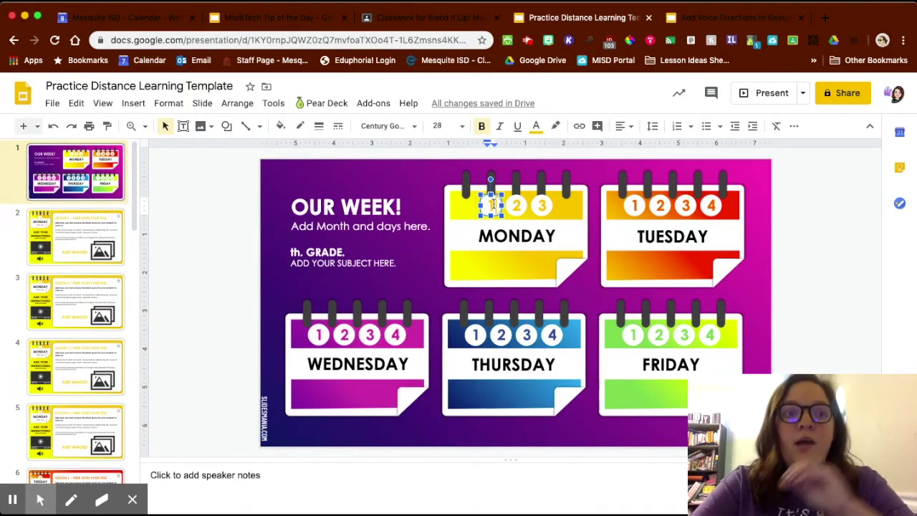
{"action": "left_click", "coordinate": [492, 204]}
{"action": "double_click", "coordinate": [492, 205]}
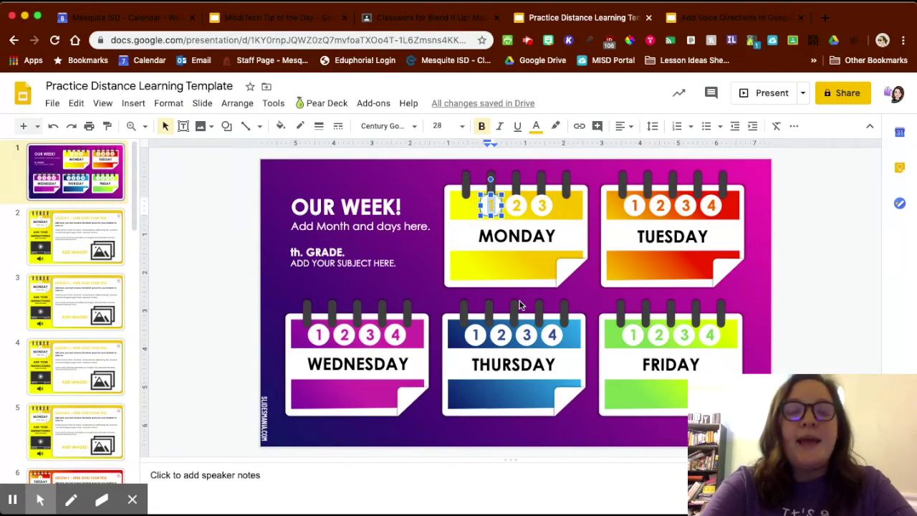
{"action": "key", "text": "super+k"}
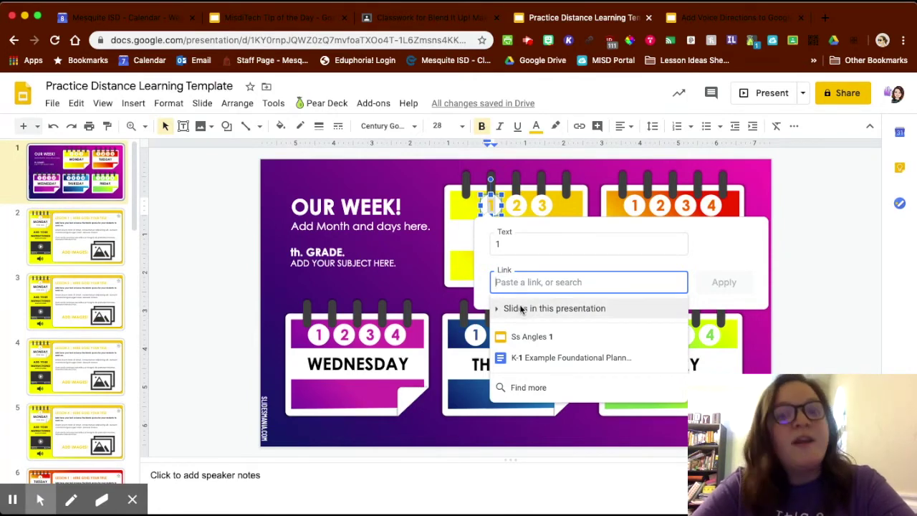
- Link the Monday card's 1 to Slide 2 in this presentation
{"action": "left_click", "coordinate": [521, 310]}
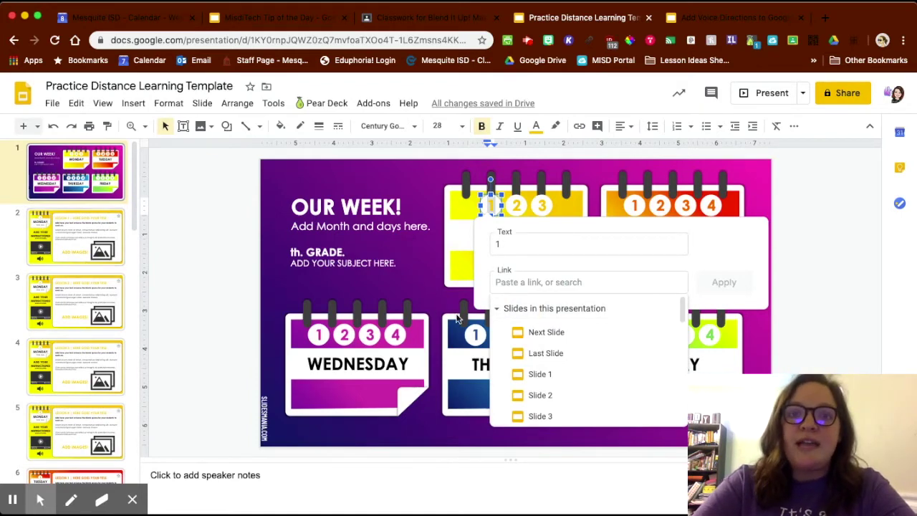
{"action": "scroll", "coordinate": [570, 330], "scroll_direction": "down", "scroll_amount": 1}
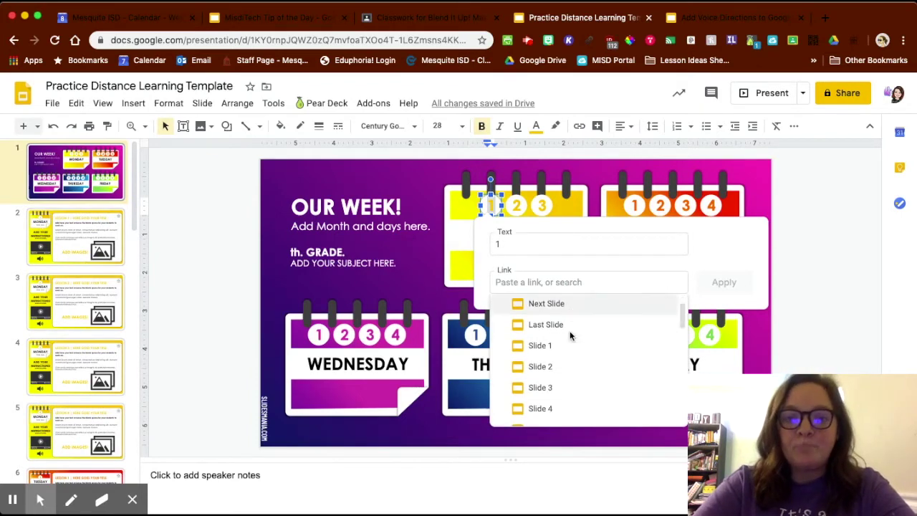
{"action": "left_click", "coordinate": [550, 367]}
{"action": "left_click", "coordinate": [738, 283]}
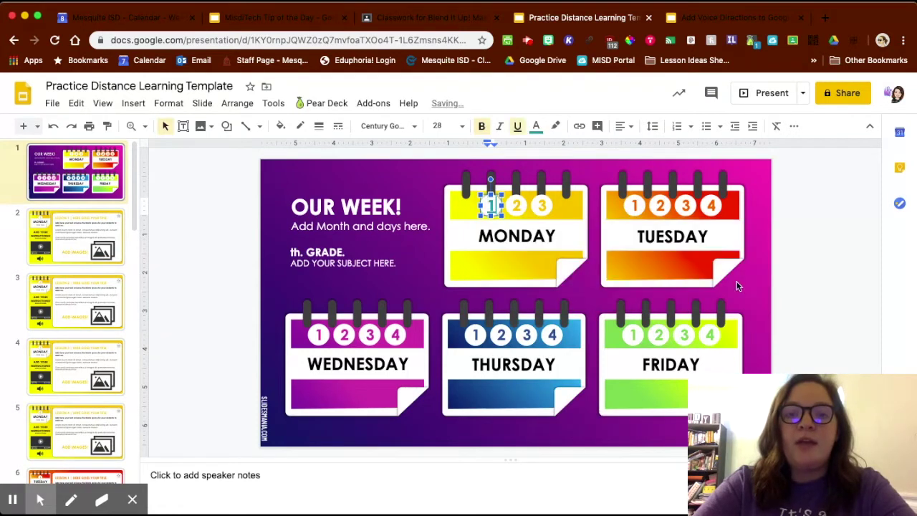
- Follow the 1's link to confirm it reaches Slide 2, then return to the Our Week slide
{"action": "left_click", "coordinate": [796, 219]}
{"action": "left_click", "coordinate": [491, 206]}
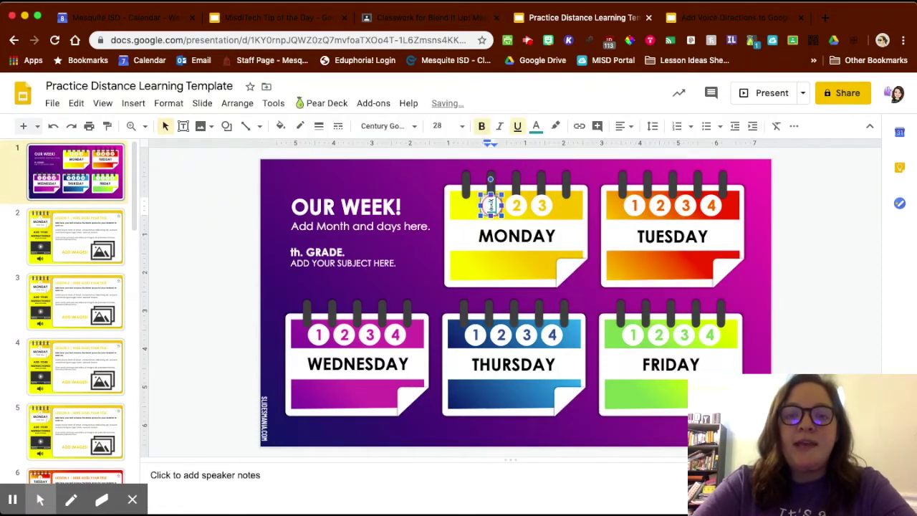
{"action": "left_click", "coordinate": [491, 205]}
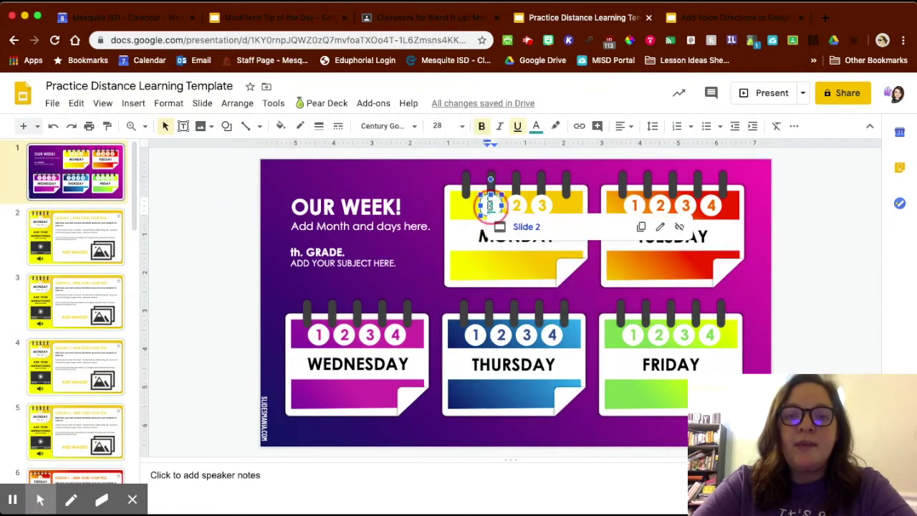
{"action": "left_click", "coordinate": [527, 227]}
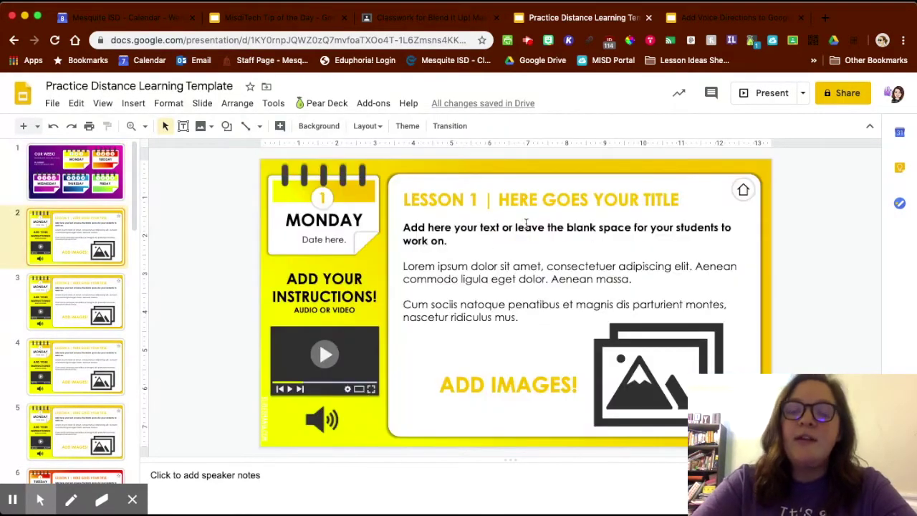
{"action": "left_click", "coordinate": [66, 178]}
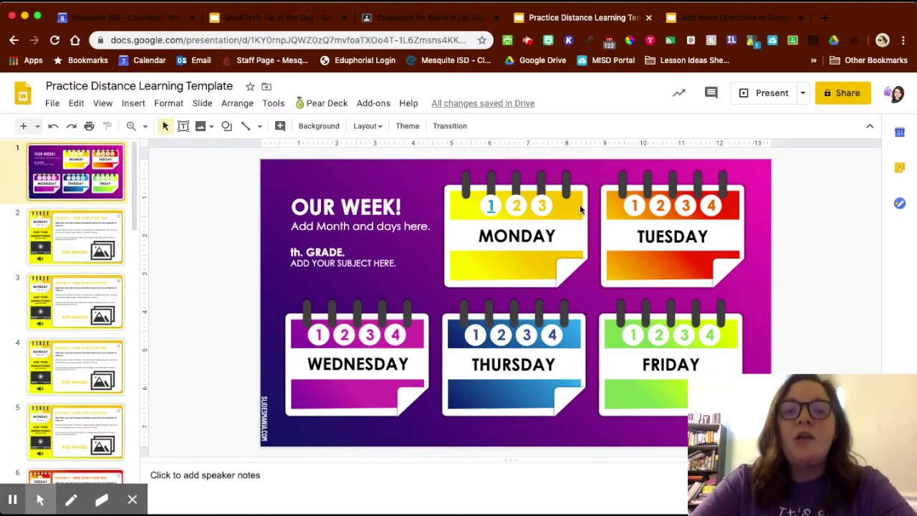
{"action": "left_click", "coordinate": [79, 437]}
{"action": "key", "text": "Delete"}
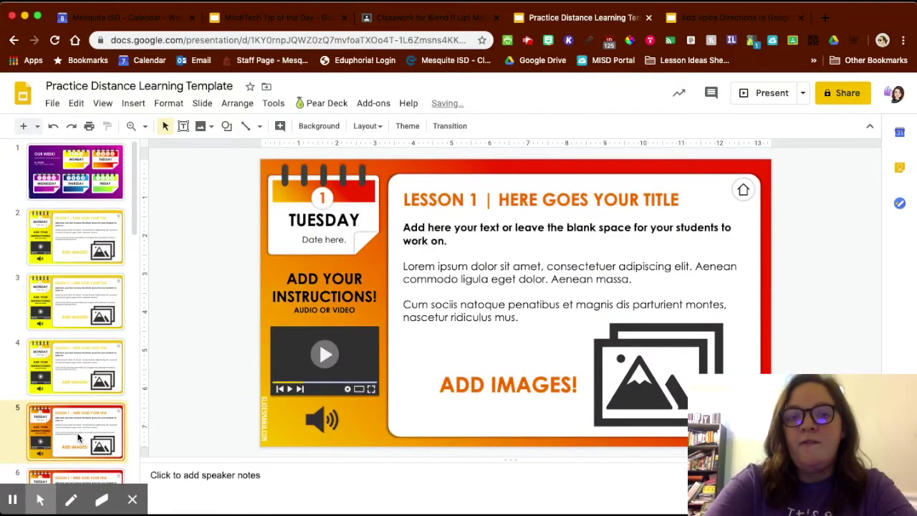
{"action": "left_click", "coordinate": [106, 233]}
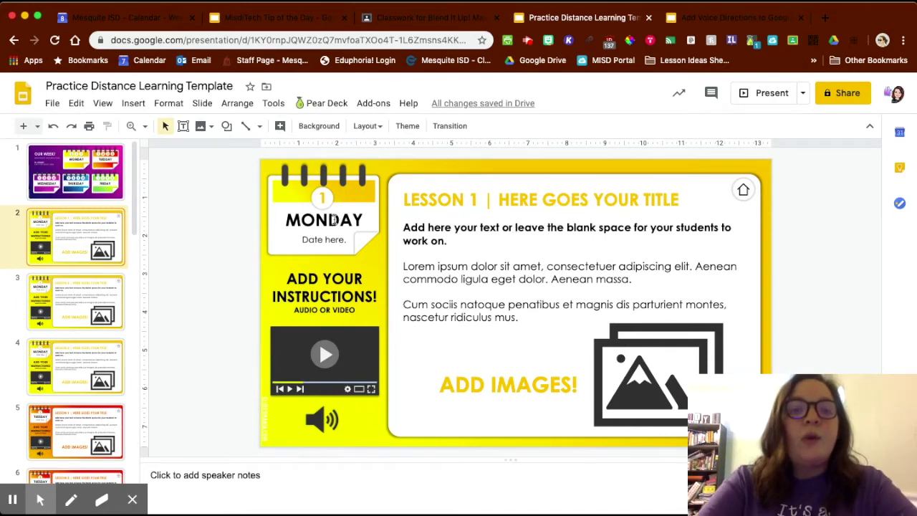
{"action": "left_click", "coordinate": [333, 220]}
- Replace the placeholder title words after 'LESSON 1 |' with 'Practice Reading Lesson'
{"action": "left_click", "coordinate": [317, 239]}
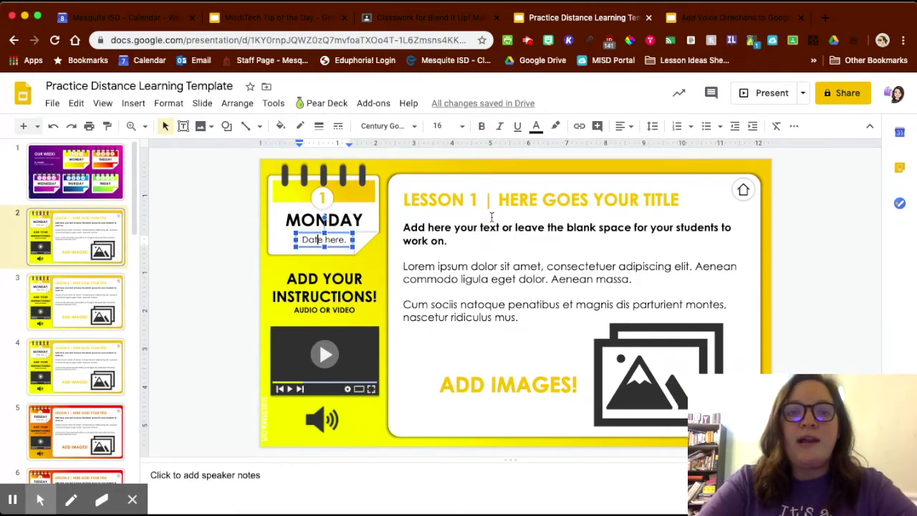
{"action": "left_click", "coordinate": [531, 198]}
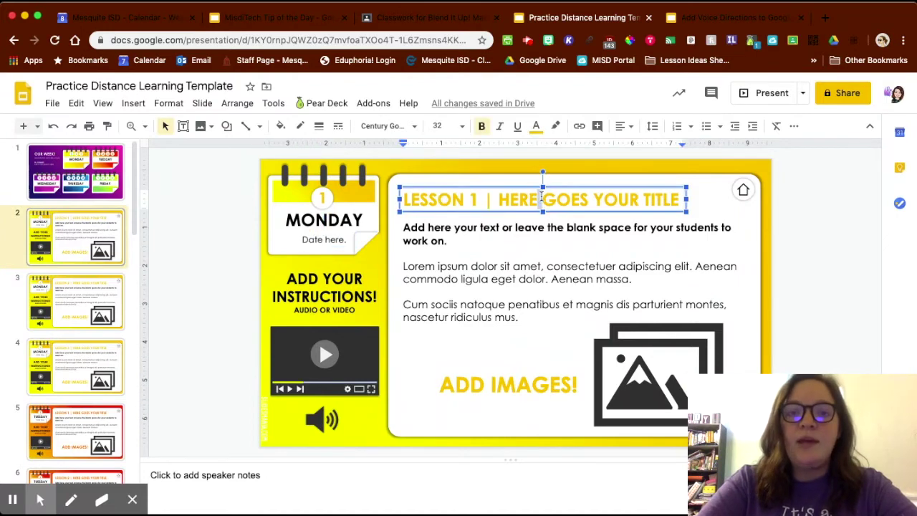
{"action": "left_click_drag", "start_coordinate": [682, 199], "coordinate": [501, 199]}
{"action": "type", "text": "Pracl"}
{"action": "type", "text": "ice Reading Lesson"}
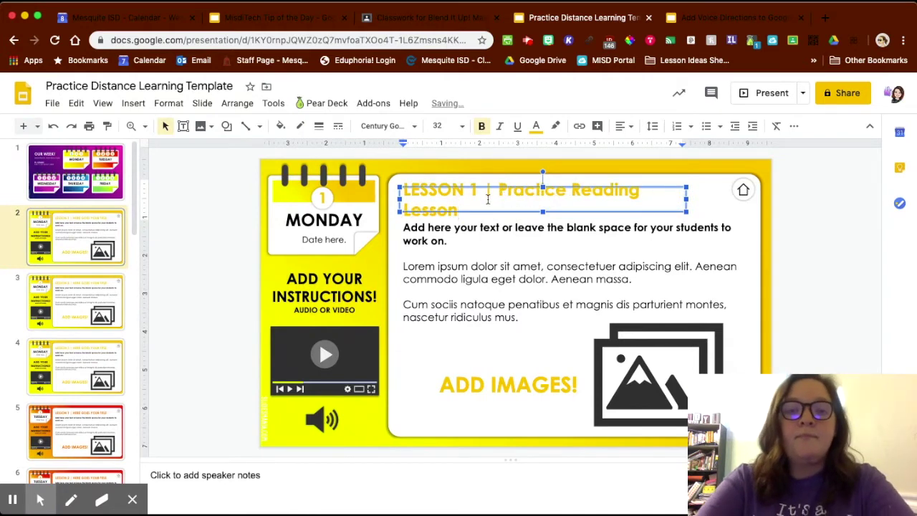
{"action": "left_click", "coordinate": [444, 232]}
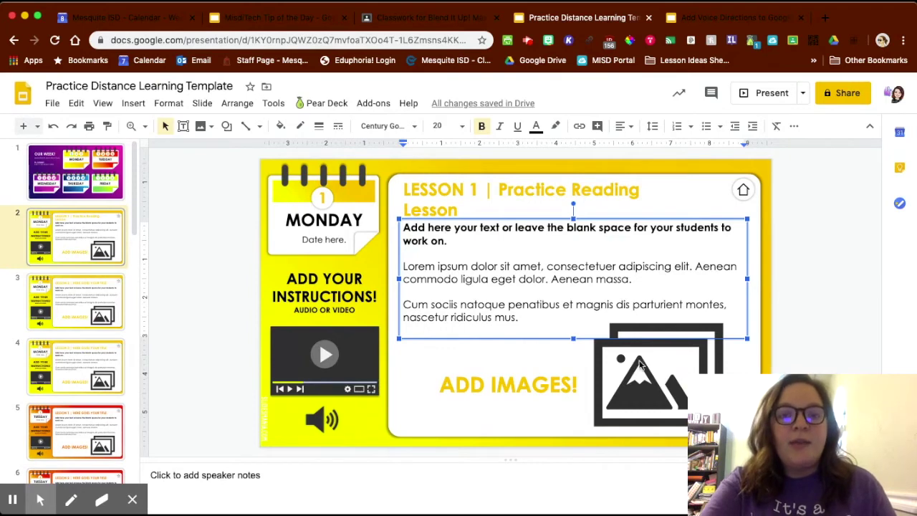
- Add 'Google Classroom Link' after 'work on.' in the body, then switch to the Classroom Classwork page
{"action": "left_click", "coordinate": [459, 240]}
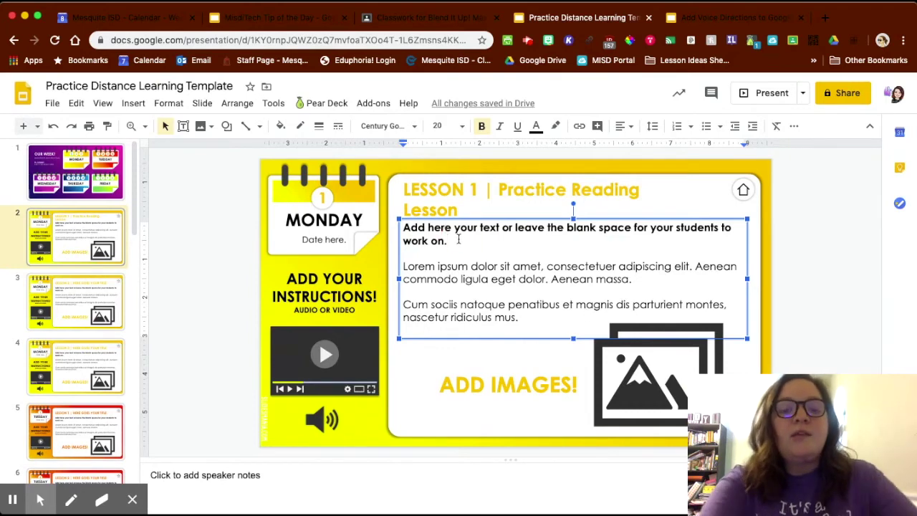
{"action": "type", "text": "Google Classroom Link"}
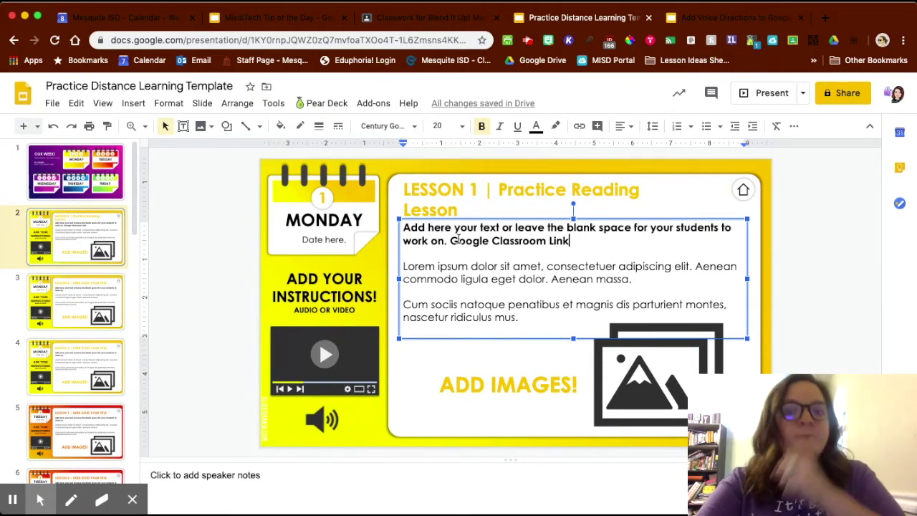
{"action": "left_click", "coordinate": [429, 18]}
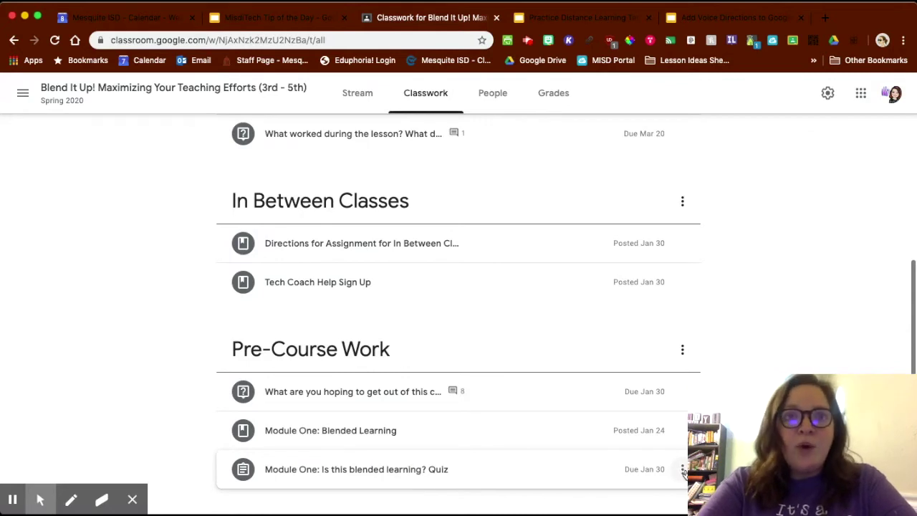
- Copy the link to the 'Module One: Is this blended learning? Quiz' post and return to the slides
{"action": "left_click", "coordinate": [683, 469]}
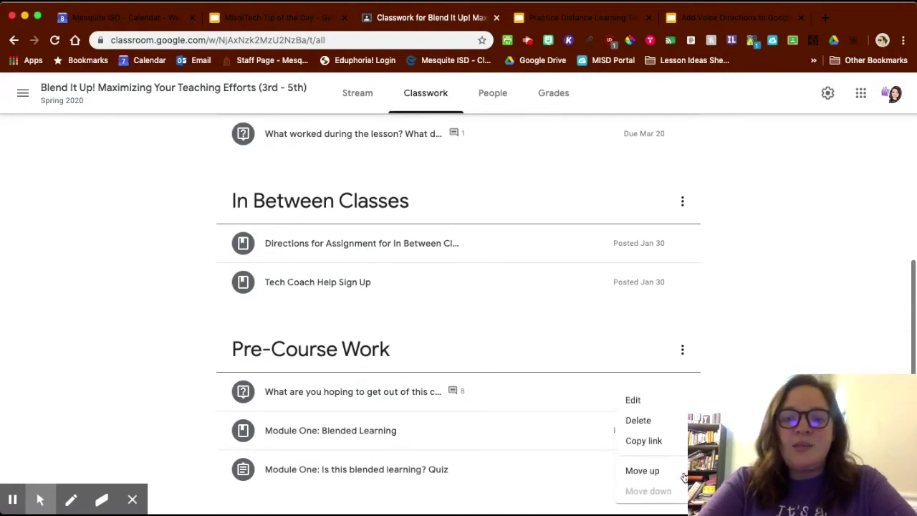
{"action": "left_click", "coordinate": [653, 443]}
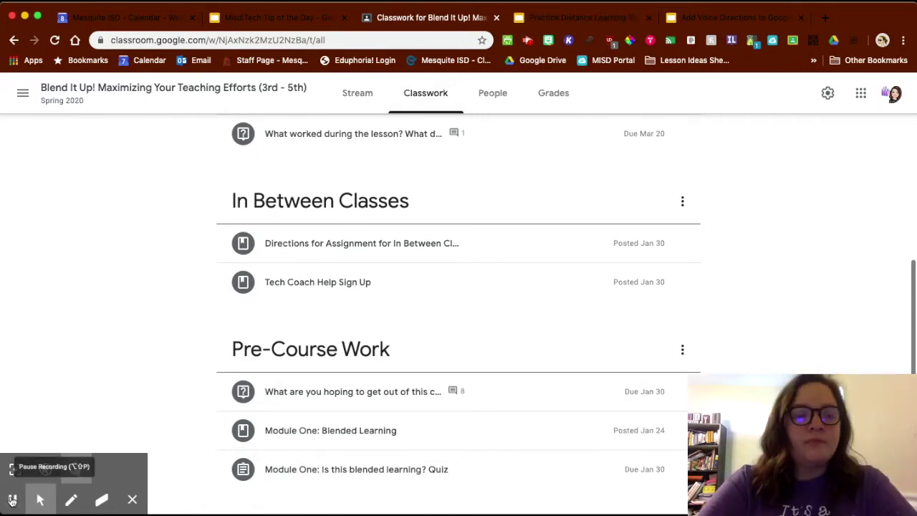
{"action": "left_click", "coordinate": [578, 19]}
- Hyperlink the words 'Google Classroom Link' to the pasted quiz assignment URL
{"action": "left_click", "coordinate": [570, 242]}
{"action": "left_click_drag", "start_coordinate": [559, 242], "coordinate": [450, 245]}
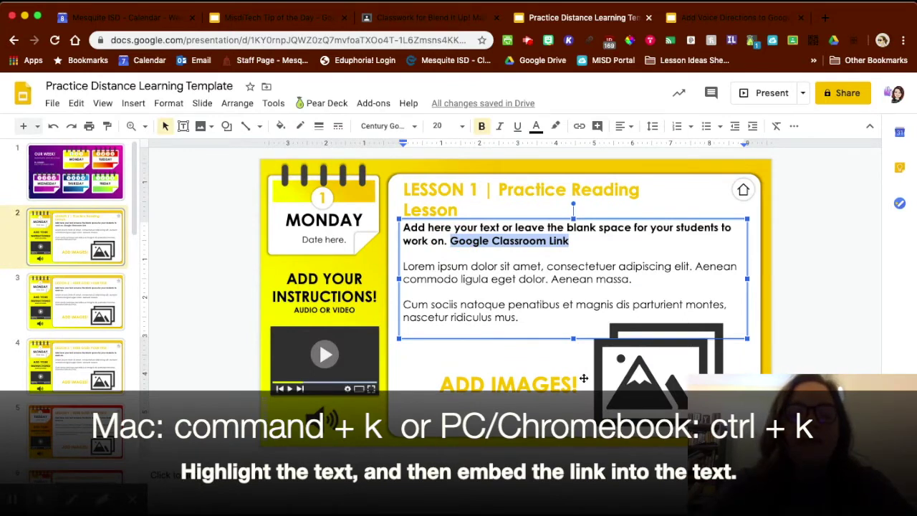
{"action": "key", "text": "super+k"}
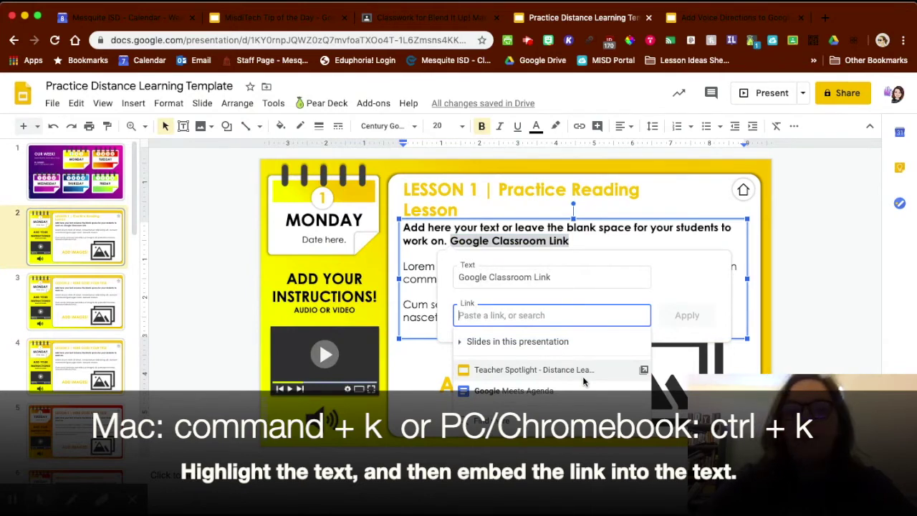
{"action": "key", "text": "super+v"}
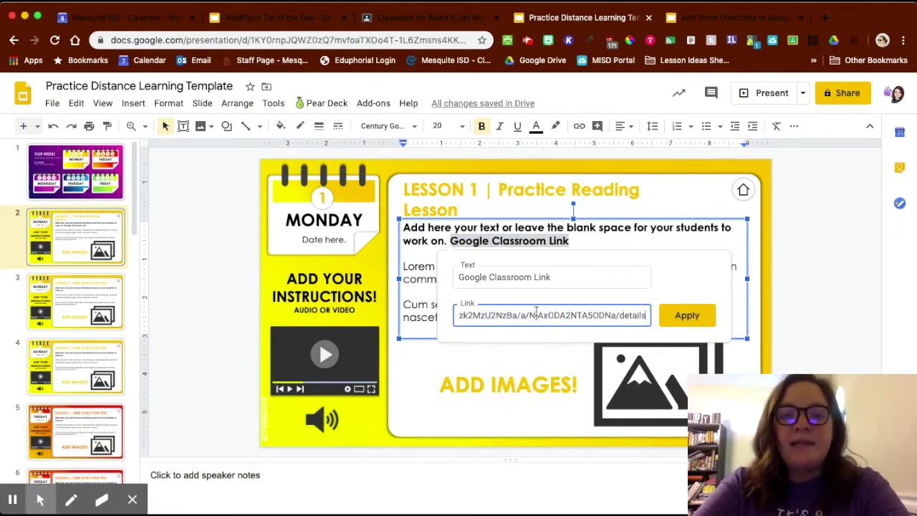
{"action": "left_click", "coordinate": [705, 318]}
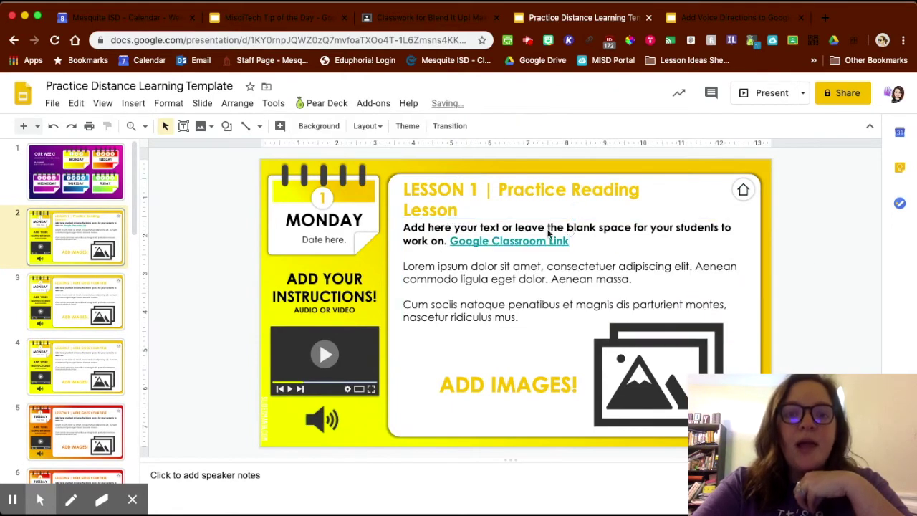
- Test the new link by opening the quiz page, then close that tab
{"action": "left_click", "coordinate": [527, 242]}
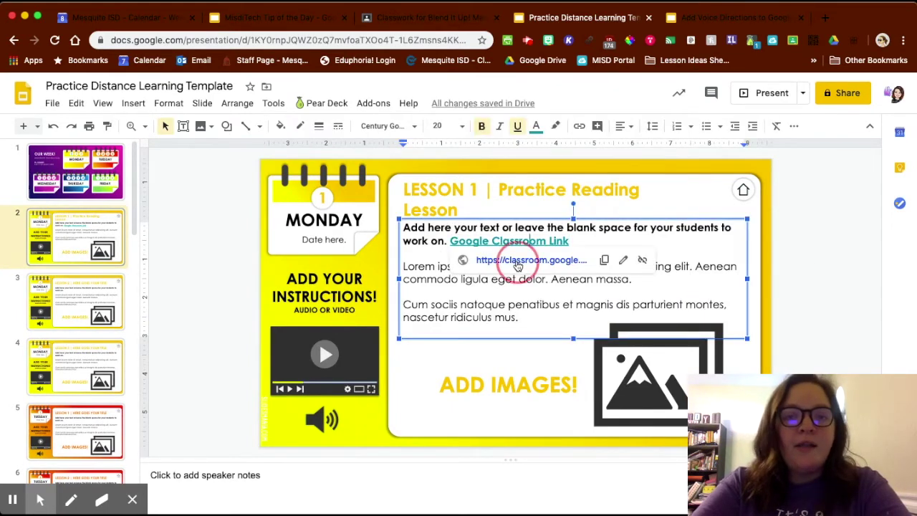
{"action": "left_click", "coordinate": [518, 262]}
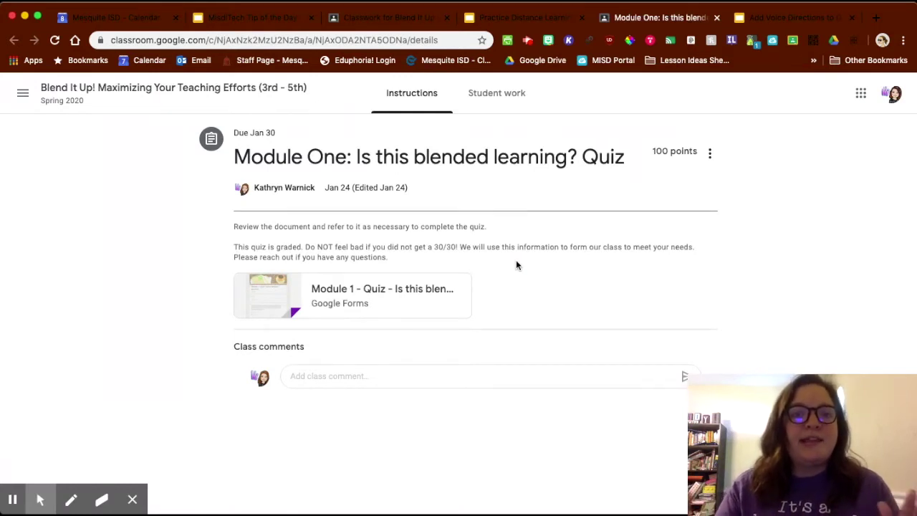
{"action": "left_click", "coordinate": [717, 18]}
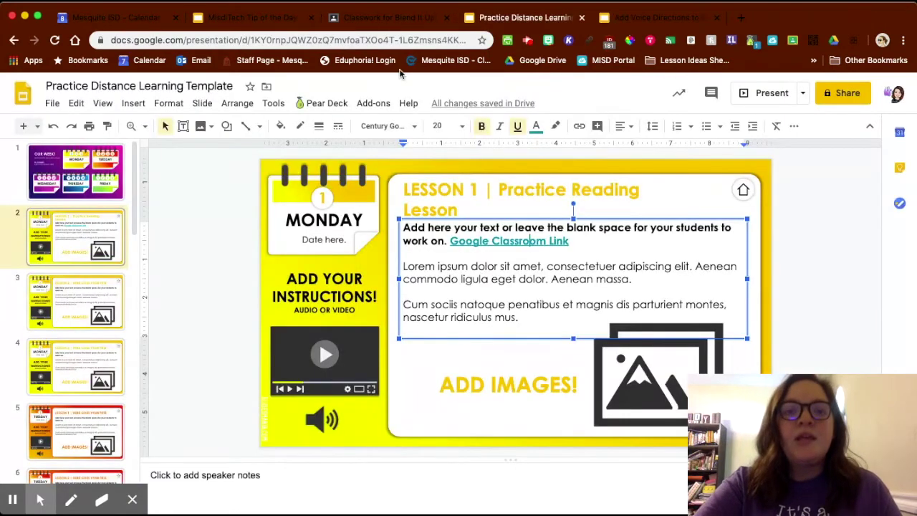
{"action": "left_click", "coordinate": [582, 300]}
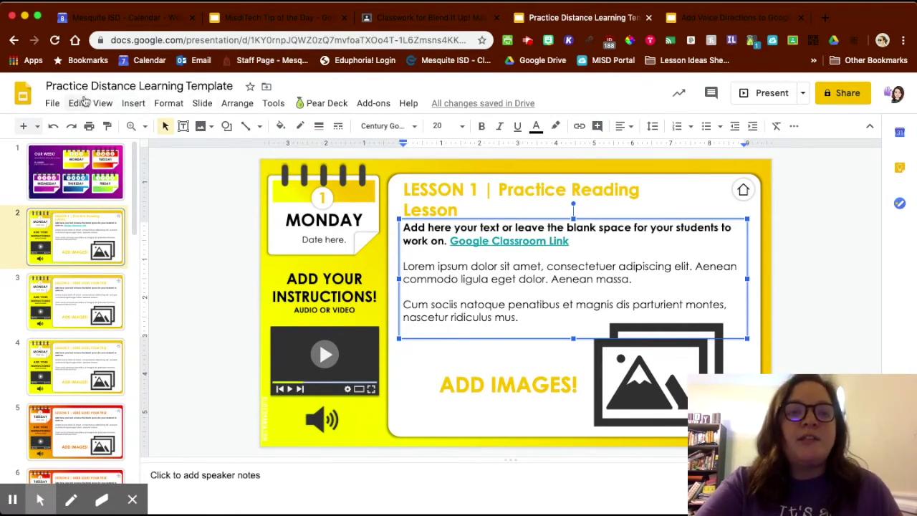
{"action": "left_click", "coordinate": [132, 104]}
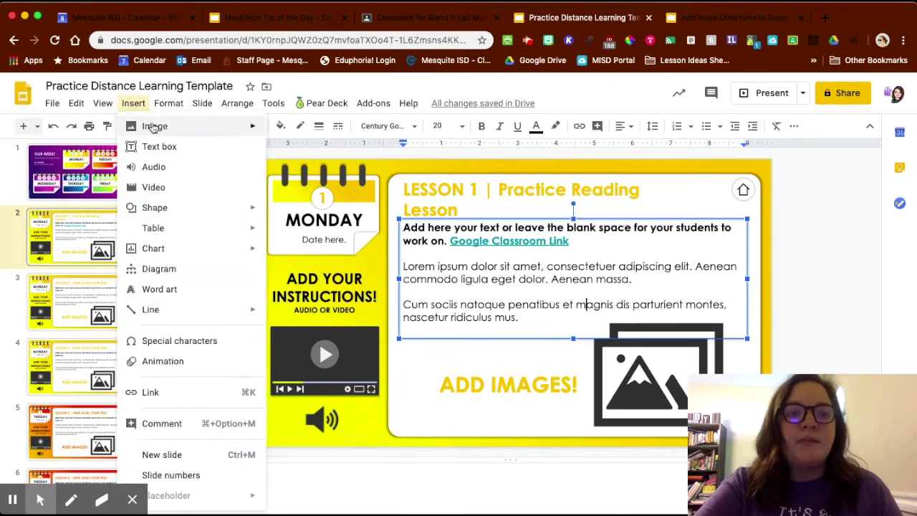
- Insert the clothespin letter-card activity photo from Google Drive onto the Lesson 1 slide
{"action": "mouse_move", "coordinate": [153, 127]}
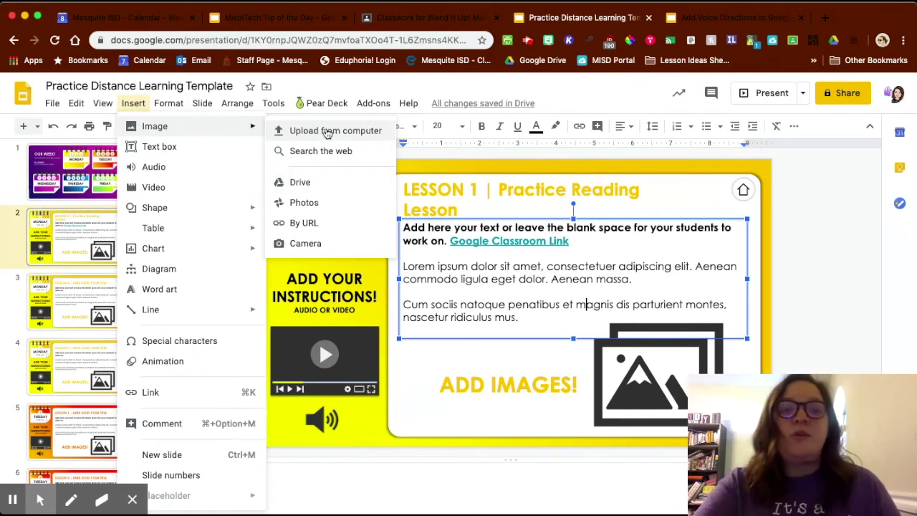
{"action": "left_click", "coordinate": [324, 186]}
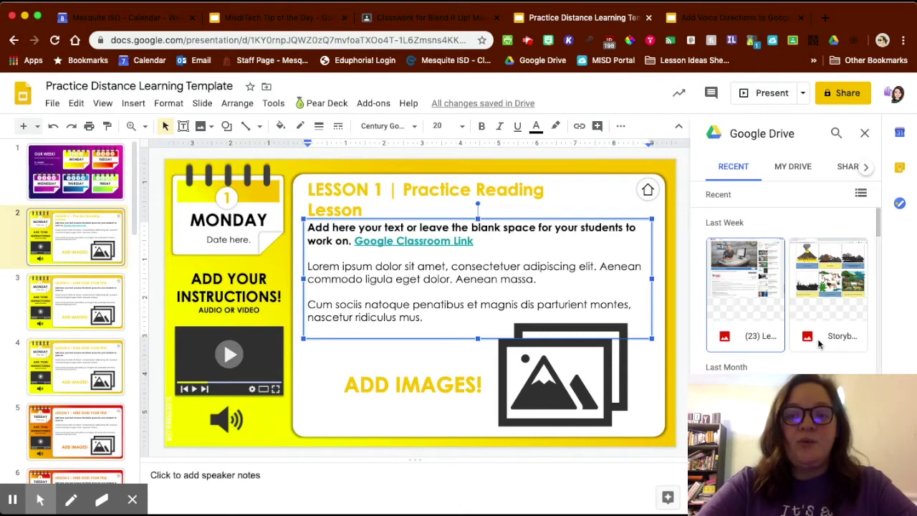
{"action": "scroll", "coordinate": [820, 336], "scroll_direction": "down", "scroll_amount": 3}
{"action": "scroll", "coordinate": [821, 348], "scroll_direction": "down", "scroll_amount": 10}
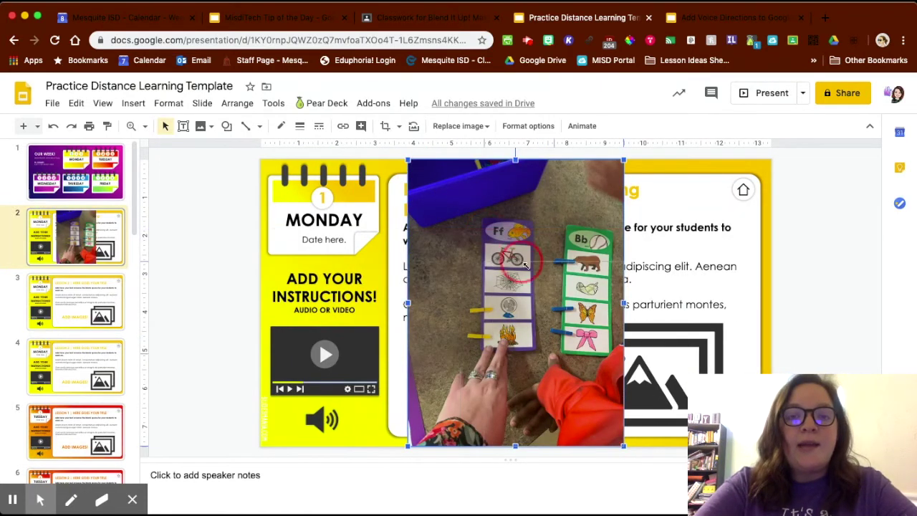
{"action": "left_click", "coordinate": [578, 315]}
- Shrink and reposition the photo, then delete the placeholder picture graphic
{"action": "left_click_drag", "start_coordinate": [578, 315], "coordinate": [579, 319]}
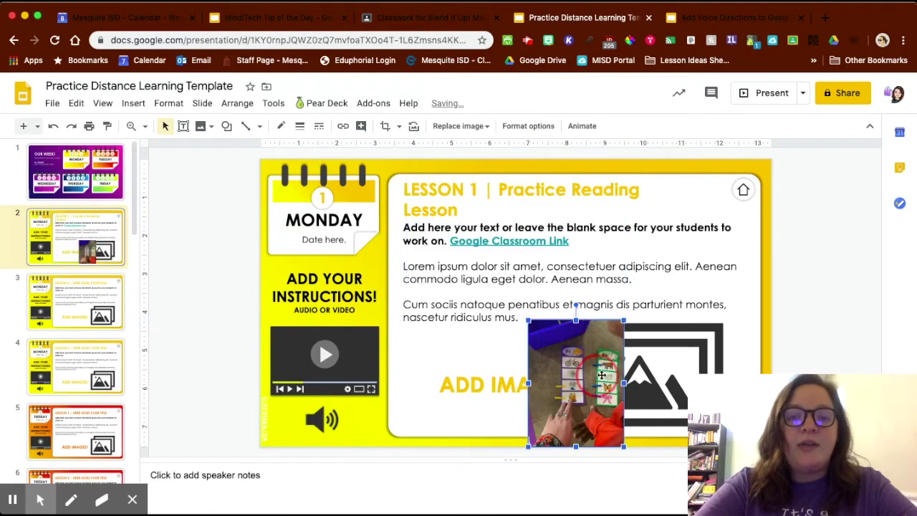
{"action": "left_click_drag", "start_coordinate": [597, 368], "coordinate": [569, 354]}
{"action": "left_click", "coordinate": [666, 376]}
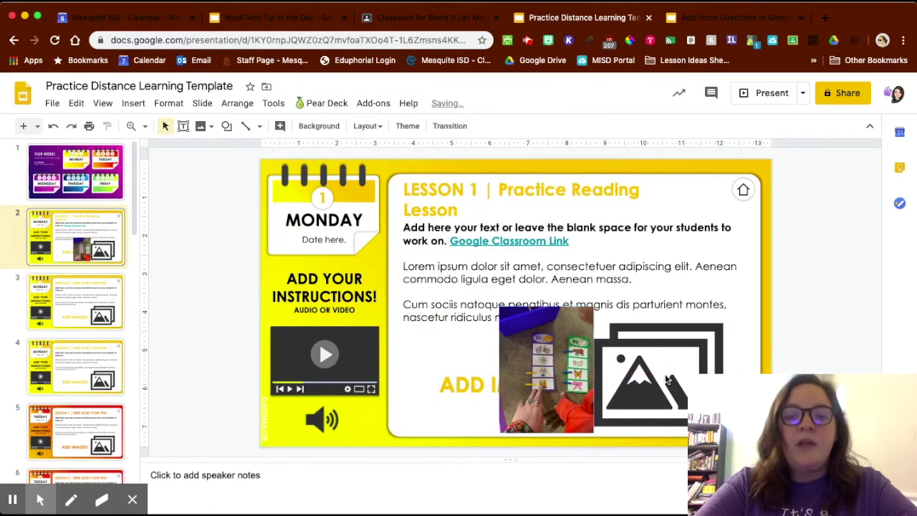
{"action": "left_click", "coordinate": [673, 345]}
{"action": "key", "text": "Delete"}
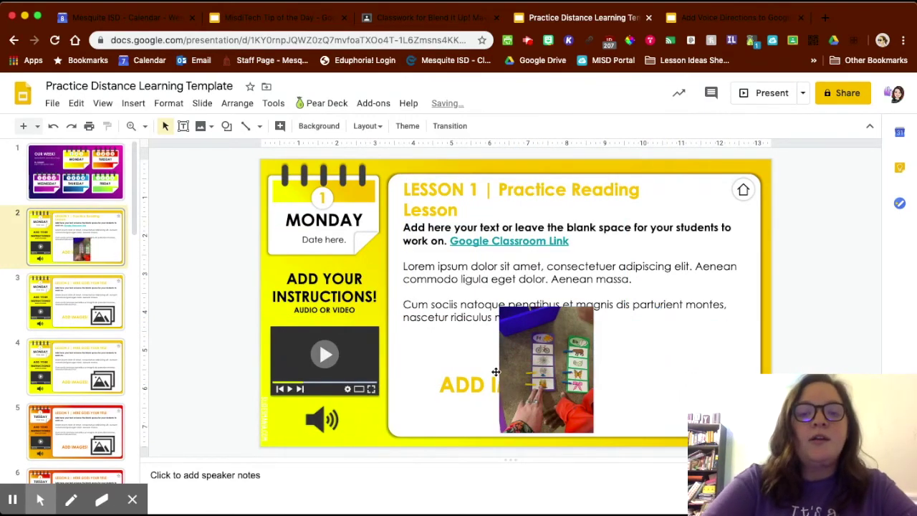
- Delete the ADD IMAGES! text and video placeholder, placing the photo at the lower right
{"action": "left_click", "coordinate": [475, 381]}
{"action": "left_click", "coordinate": [467, 370]}
{"action": "key", "text": "Delete"}
{"action": "left_click", "coordinate": [551, 357]}
{"action": "left_click_drag", "start_coordinate": [720, 360], "coordinate": [725, 359]}
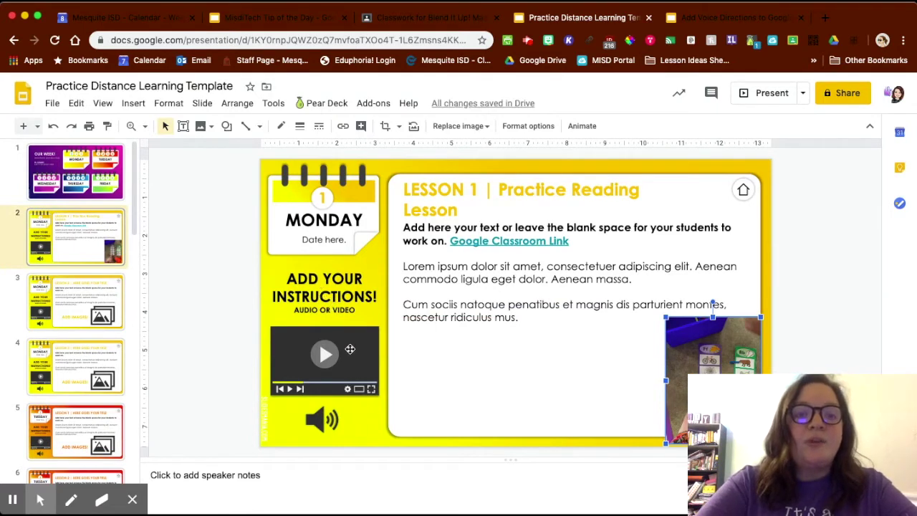
{"action": "left_click", "coordinate": [350, 349]}
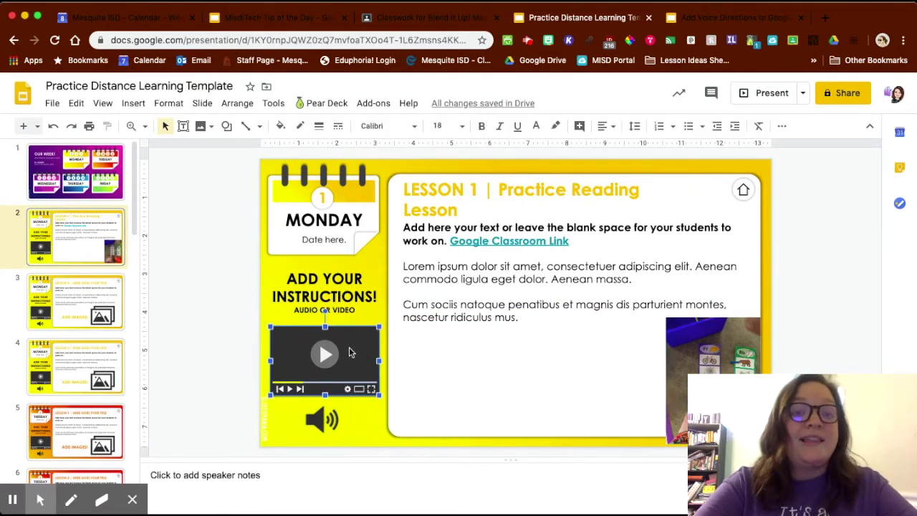
{"action": "key", "text": "Delete"}
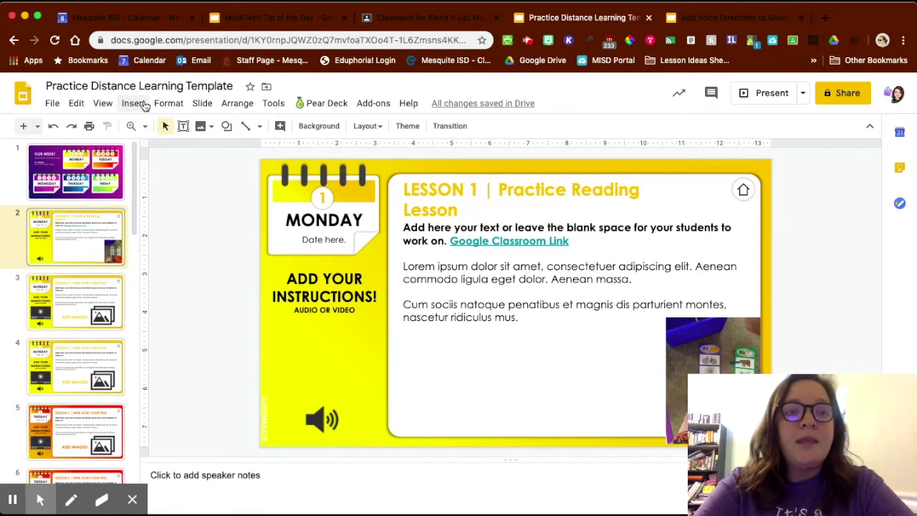
- Insert the 'I Need My Mo...' read-aloud video from Google Drive onto the Lesson 1 slide
{"action": "left_click", "coordinate": [135, 103]}
{"action": "left_click", "coordinate": [189, 189]}
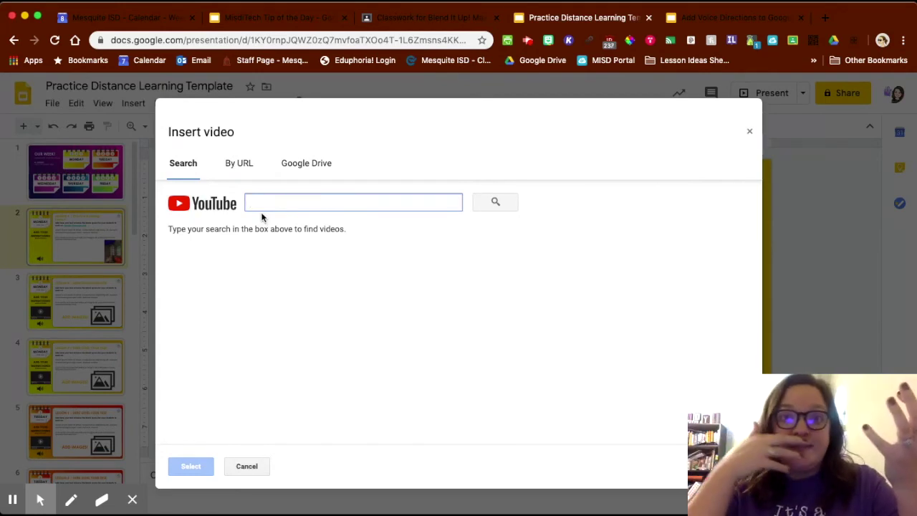
{"action": "left_click", "coordinate": [244, 166]}
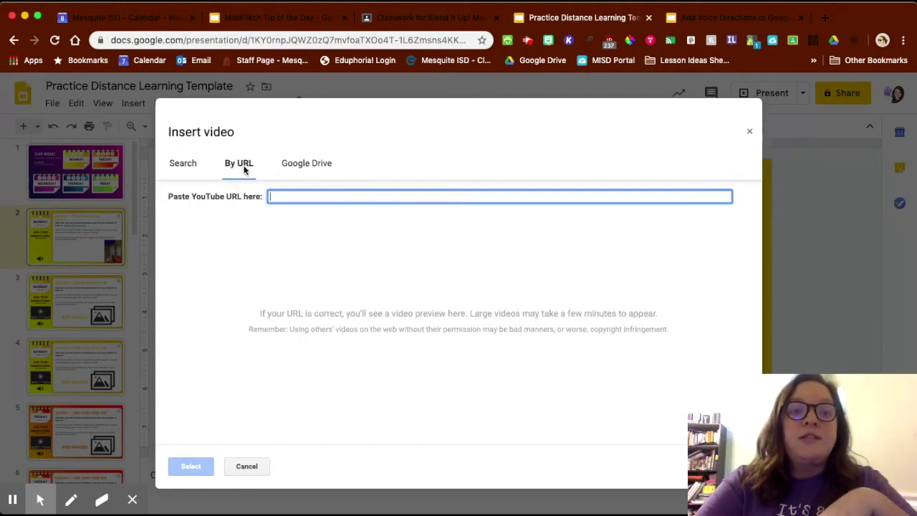
{"action": "left_click", "coordinate": [308, 166]}
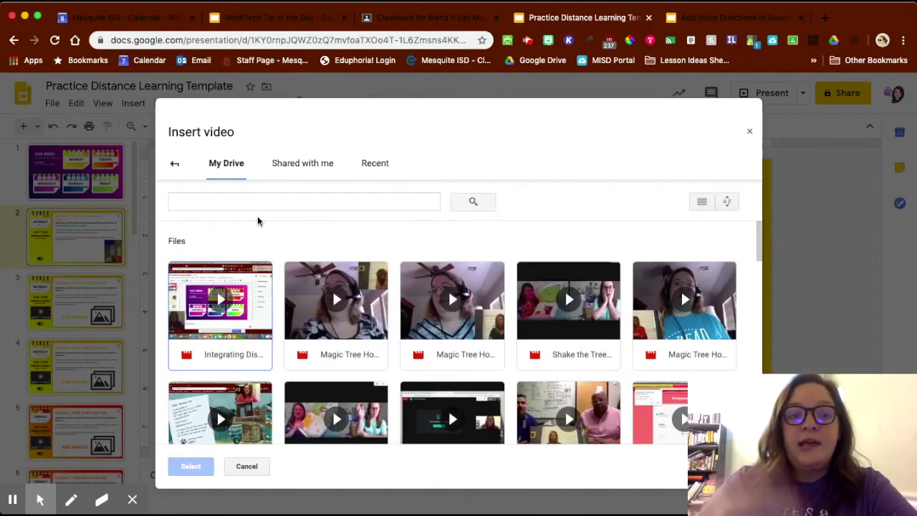
{"action": "scroll", "coordinate": [285, 345], "scroll_direction": "down", "scroll_amount": 8}
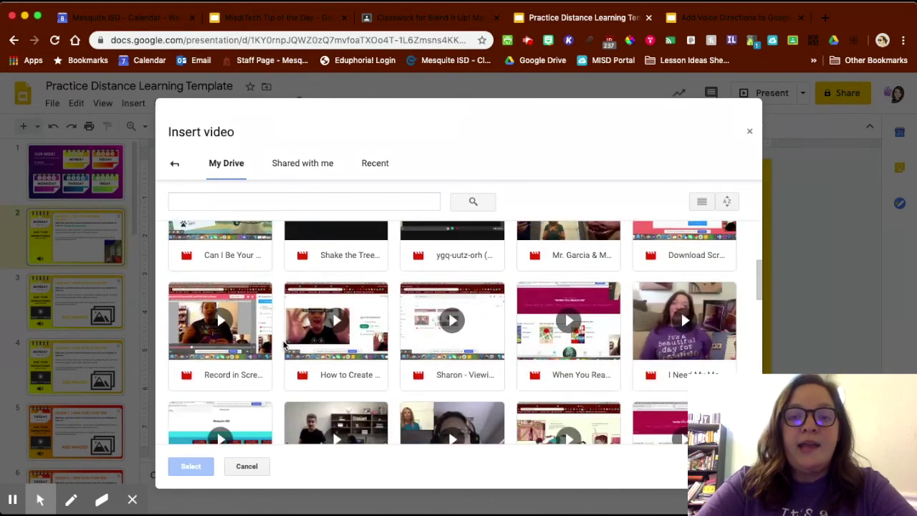
{"action": "left_click", "coordinate": [695, 286]}
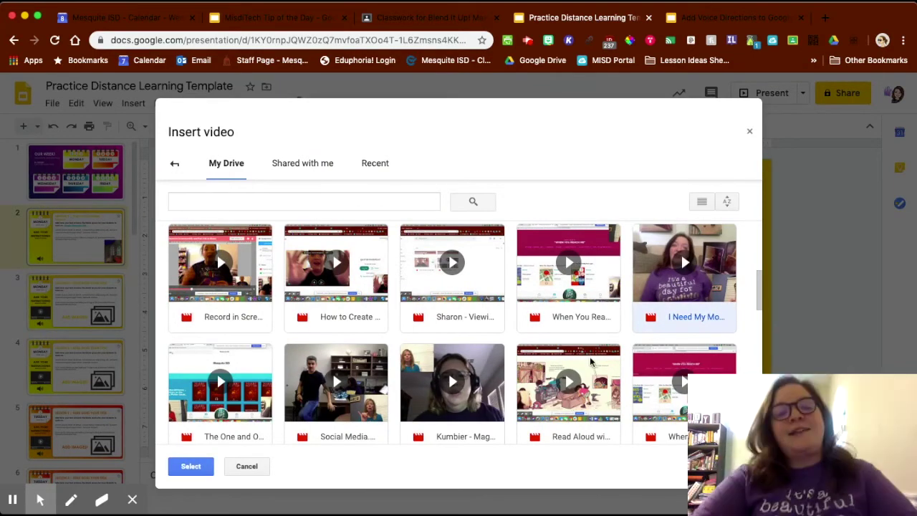
{"action": "left_click", "coordinate": [191, 468]}
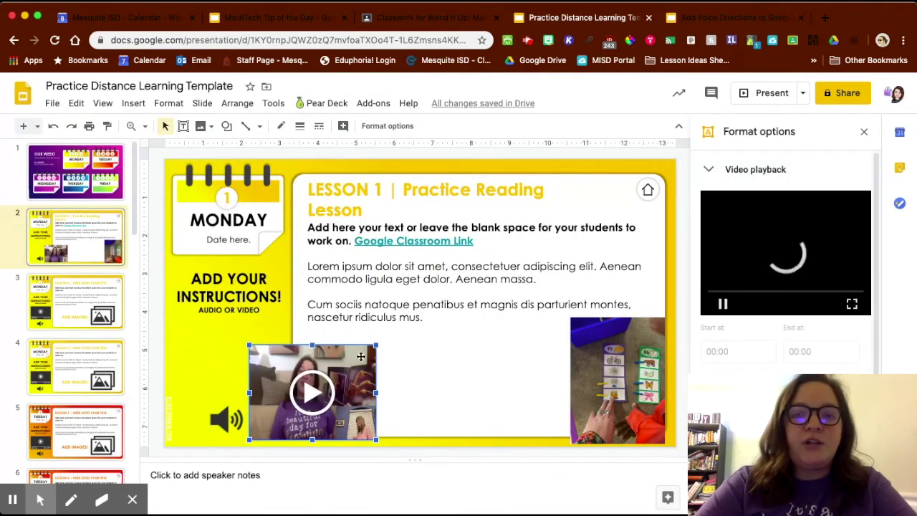
- Move and shrink the video into the 'ADD YOUR INSTRUCTIONS!' area above the speaker icon
{"action": "scroll", "coordinate": [786, 251], "scroll_direction": "down", "scroll_amount": 2}
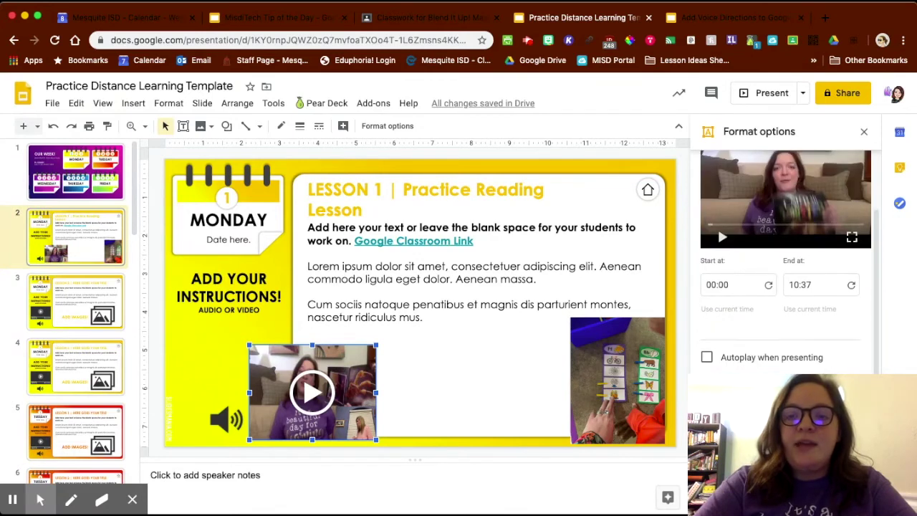
{"action": "scroll", "coordinate": [786, 251], "scroll_direction": "up", "scroll_amount": 2}
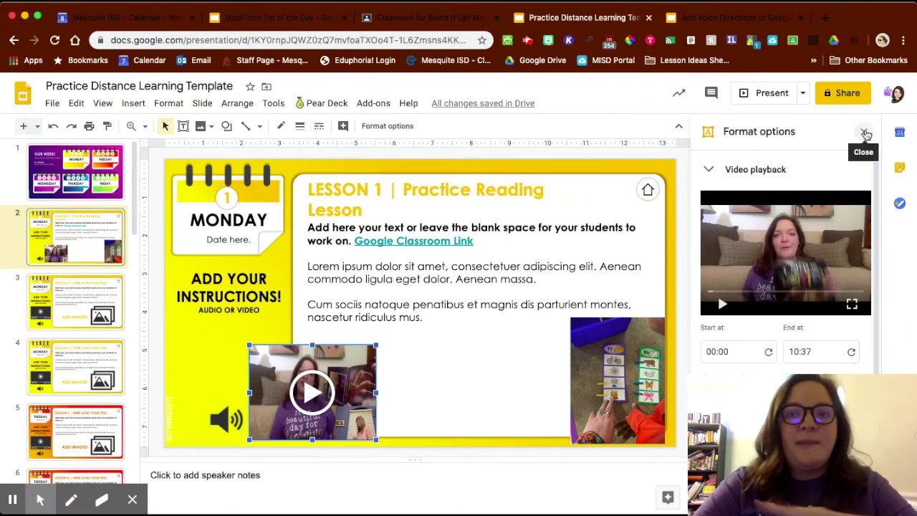
{"action": "left_click", "coordinate": [866, 133]}
{"action": "left_click_drag", "start_coordinate": [446, 378], "coordinate": [375, 351]}
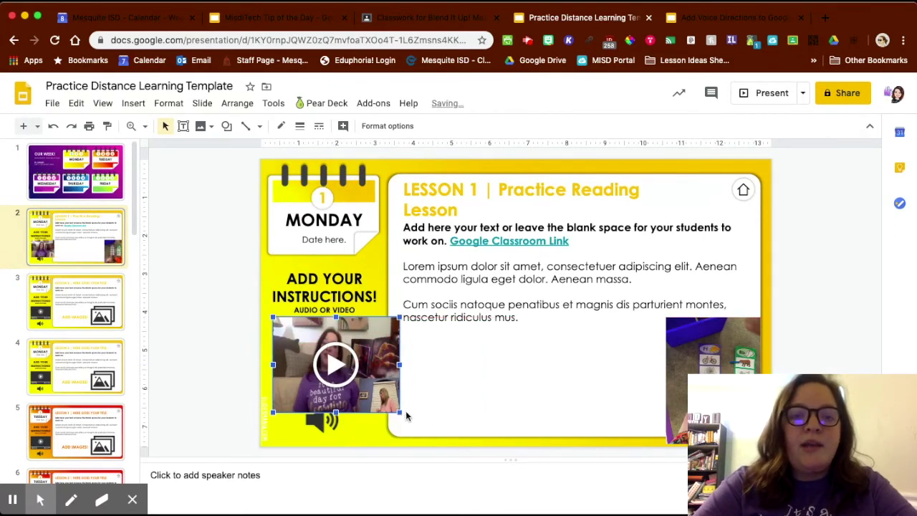
{"action": "left_click_drag", "start_coordinate": [400, 413], "coordinate": [348, 358]}
{"action": "left_click", "coordinate": [456, 370]}
{"action": "left_click", "coordinate": [372, 364]}
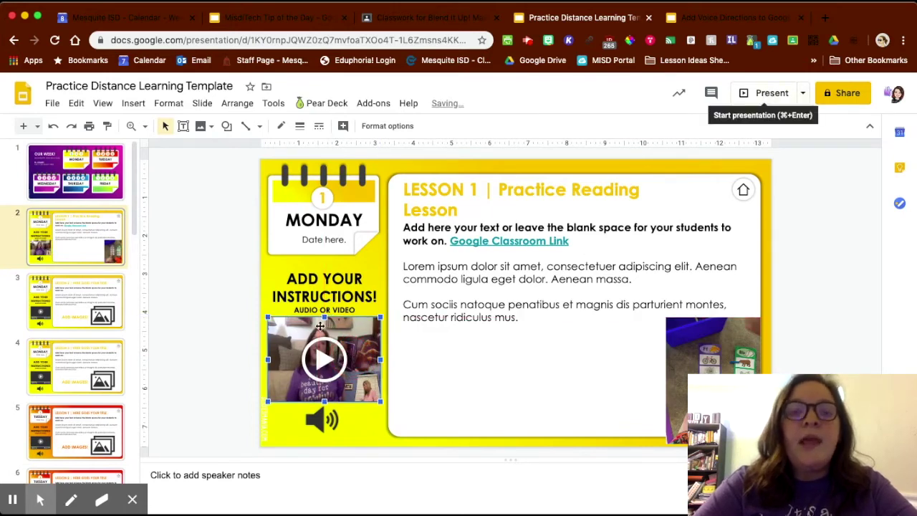
- Start presenting the deck from the Lesson 1 slide
{"action": "left_click", "coordinate": [509, 365]}
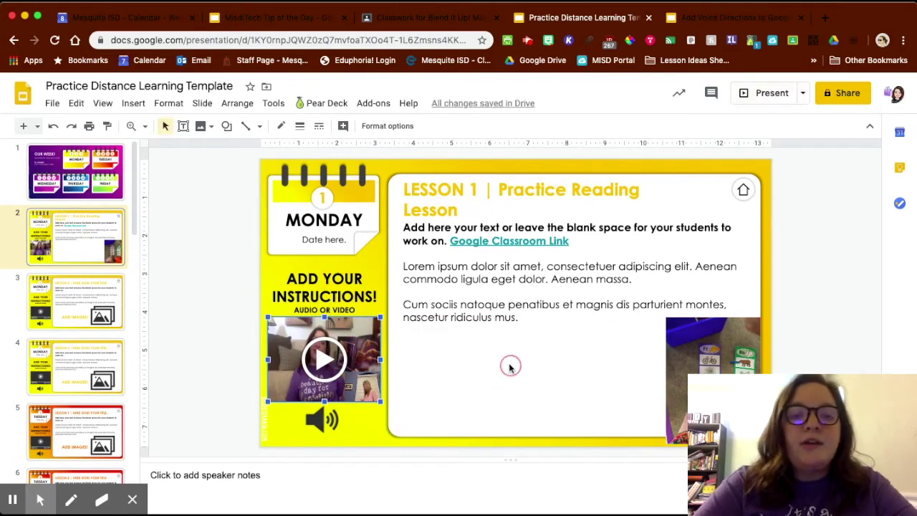
{"action": "left_click", "coordinate": [328, 362]}
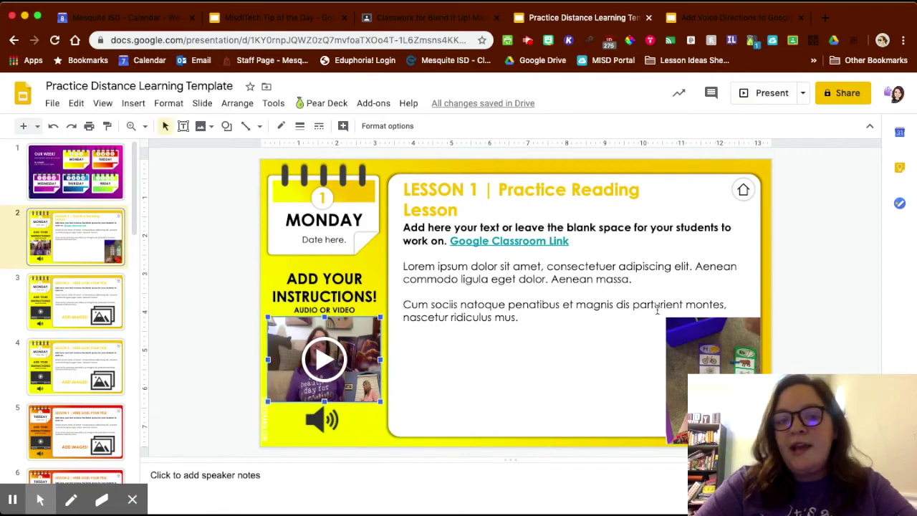
{"action": "left_click", "coordinate": [779, 94]}
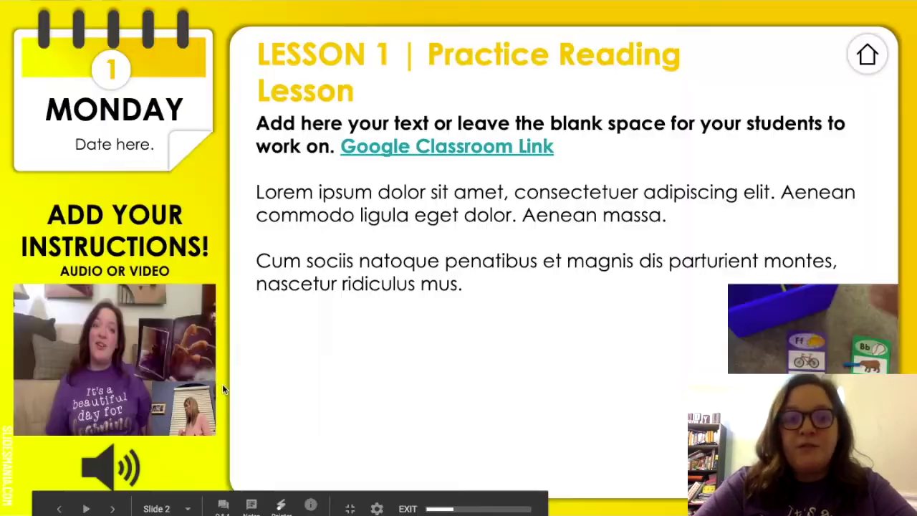
- In the slideshow, play the Lesson 1 video muted and full screen, then exit back to editing
{"action": "key", "text": "Right"}
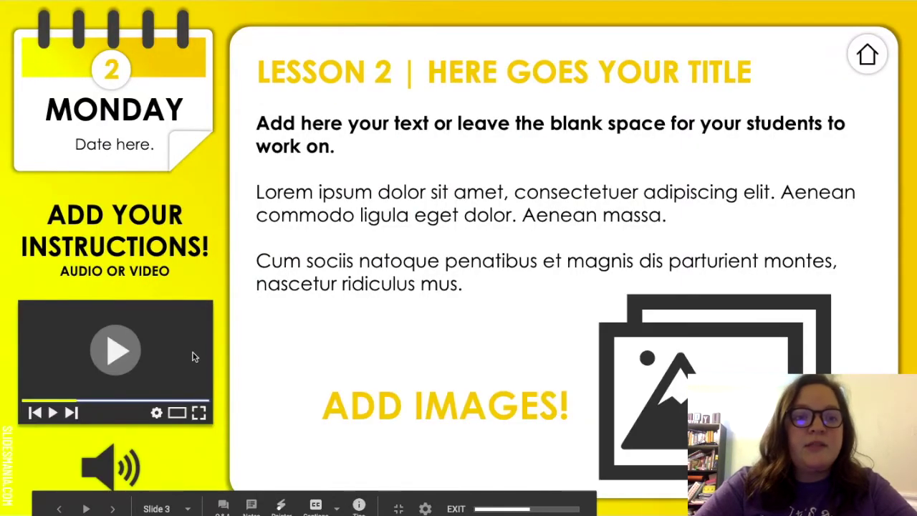
{"action": "key", "text": "Left"}
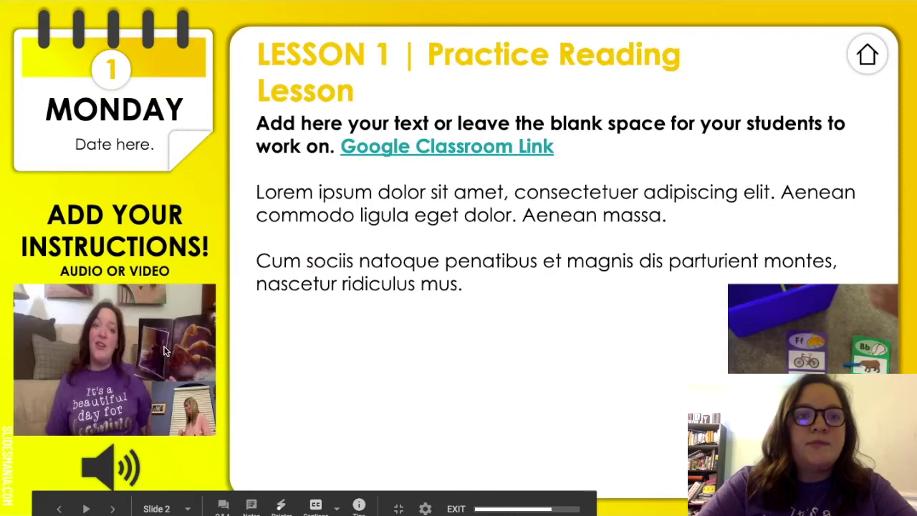
{"action": "left_click", "coordinate": [116, 361]}
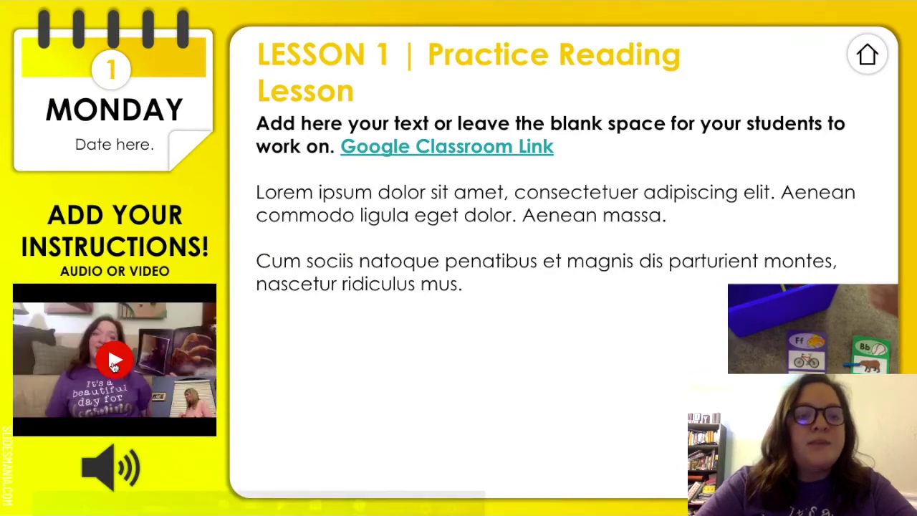
{"action": "left_click", "coordinate": [60, 425]}
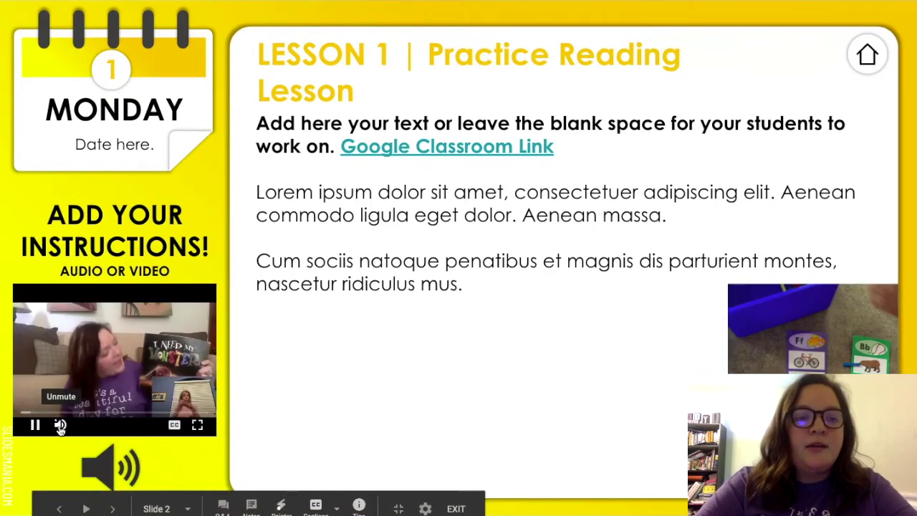
{"action": "left_click", "coordinate": [198, 427]}
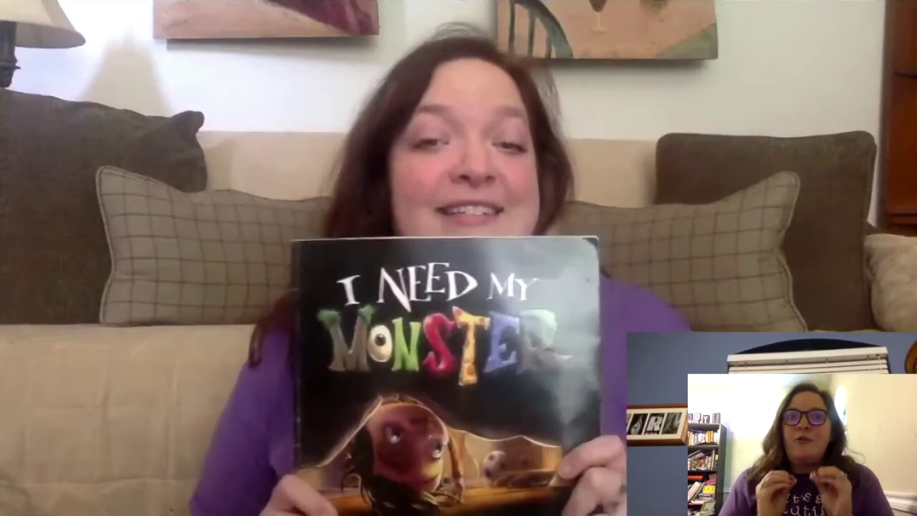
{"action": "key", "text": "Escape"}
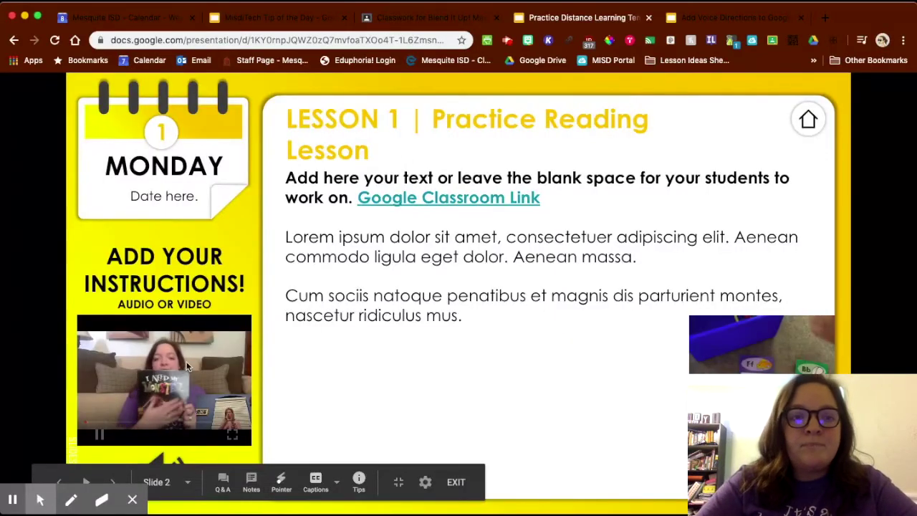
{"action": "key", "text": "Escape"}
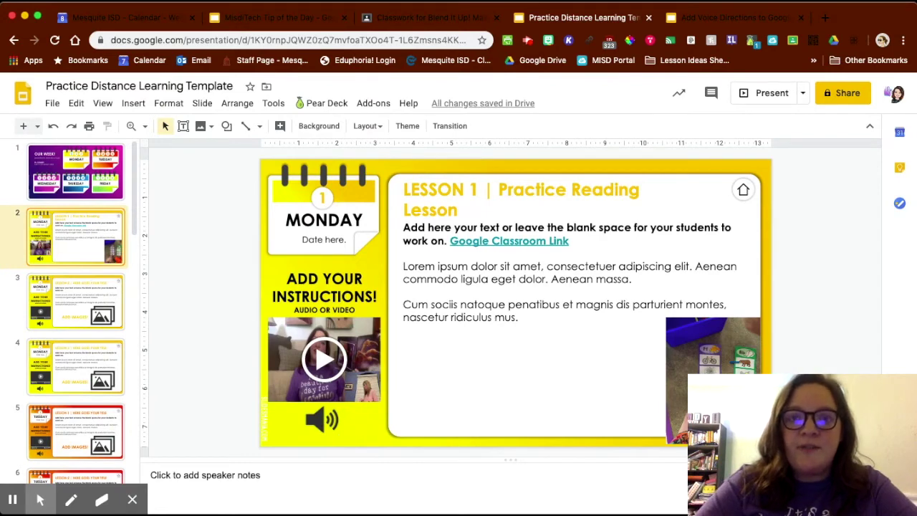
- Switch to the 'Add Voice Directions' deck and open its vocaroo.com link in a new tab
{"action": "left_click", "coordinate": [710, 18]}
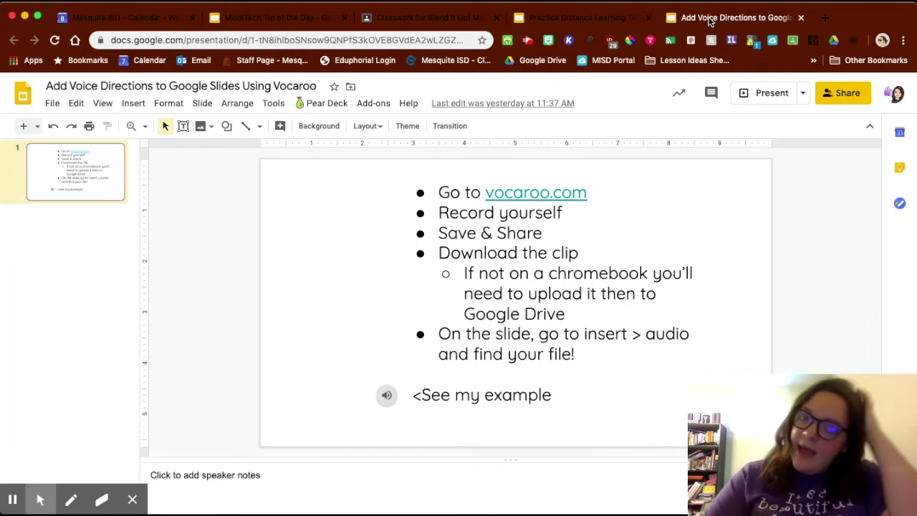
{"action": "left_click", "coordinate": [541, 195]}
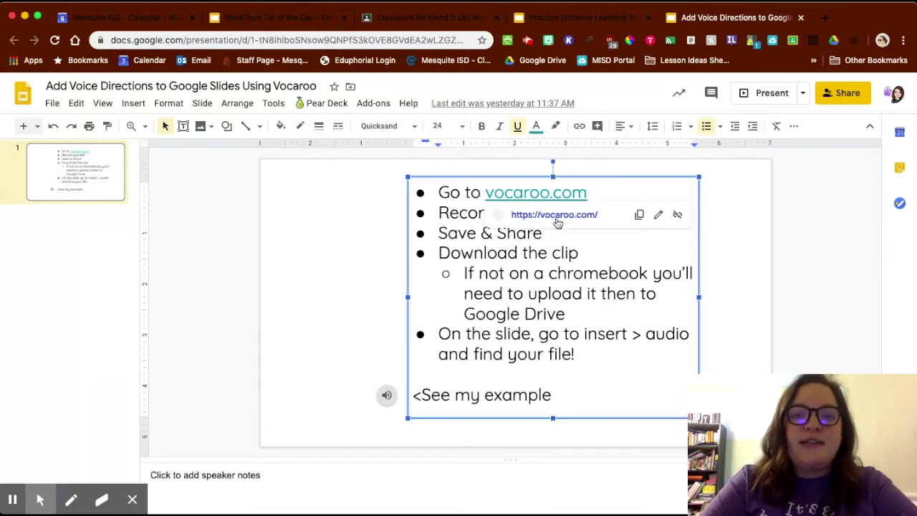
{"action": "left_click", "coordinate": [557, 221]}
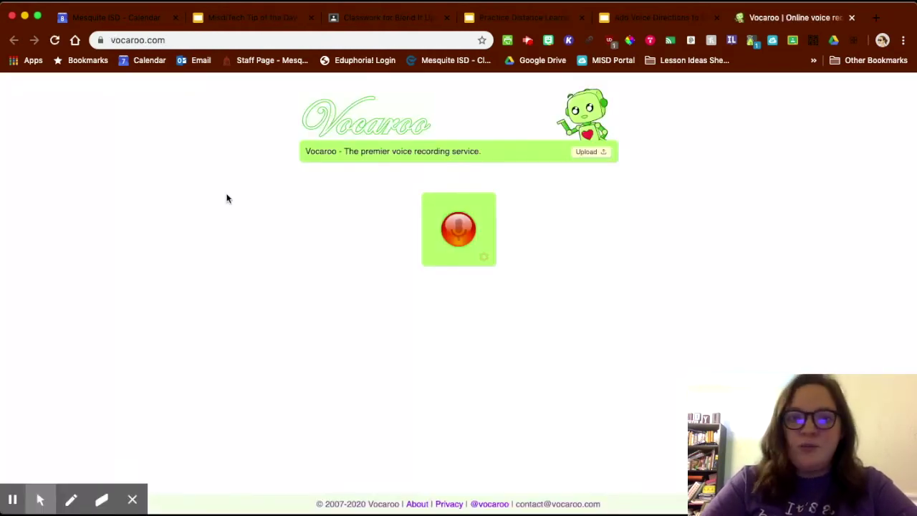
- Record an 8-second voice message on Vocaroo, then Save & Share and download it as mp3
{"action": "left_click", "coordinate": [453, 236]}
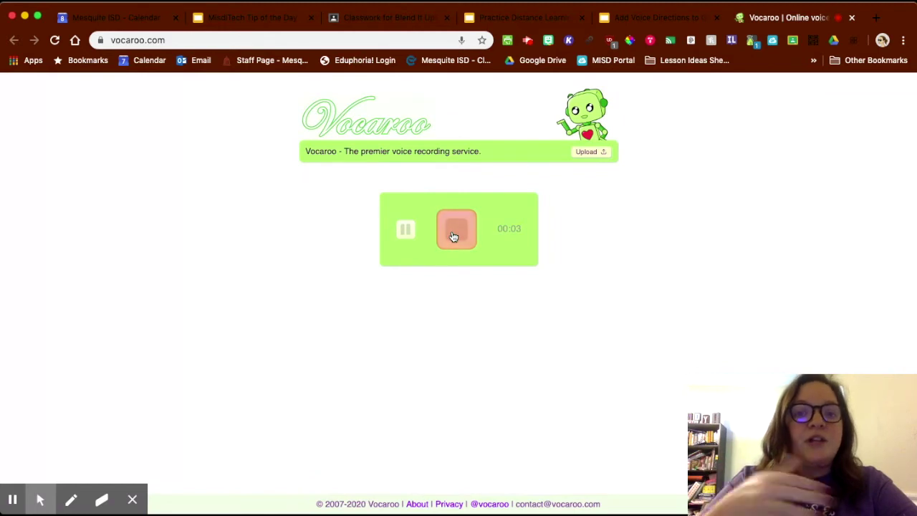
{"action": "left_click", "coordinate": [407, 231]}
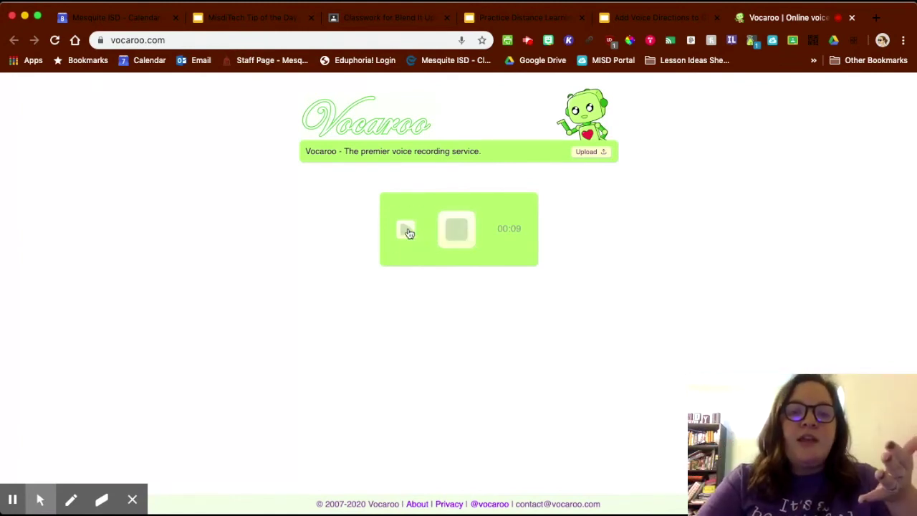
{"action": "left_click", "coordinate": [471, 237]}
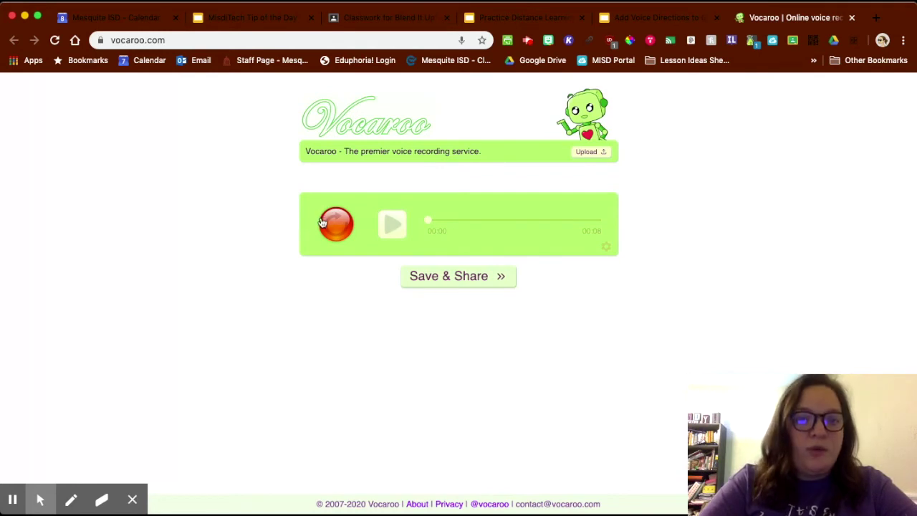
{"action": "left_click", "coordinate": [467, 279]}
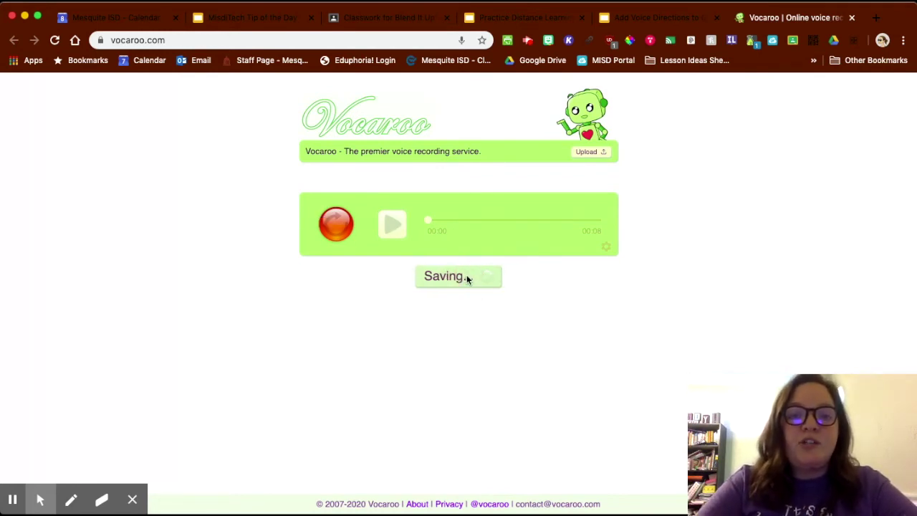
{"action": "left_click", "coordinate": [494, 309]}
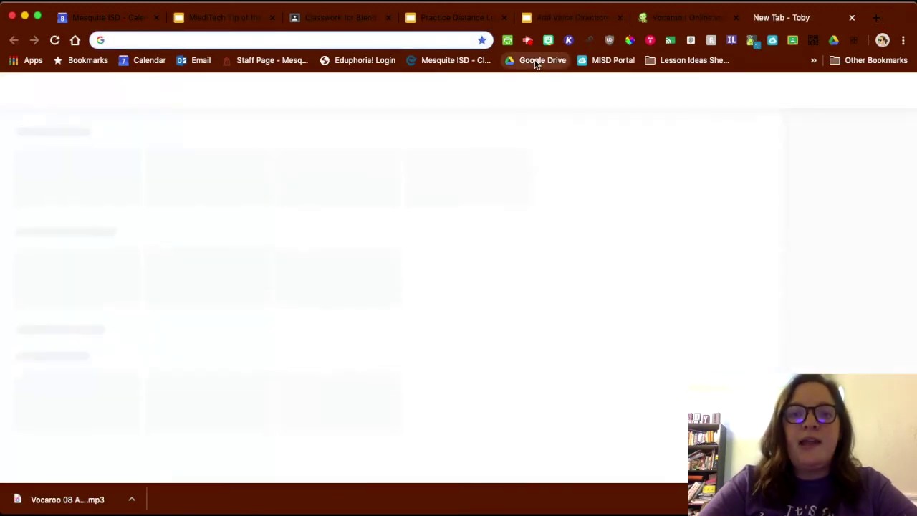
- Open Google Drive and start a File upload of the Vocaroo mp3 into My Drive
{"action": "left_click", "coordinate": [538, 61]}
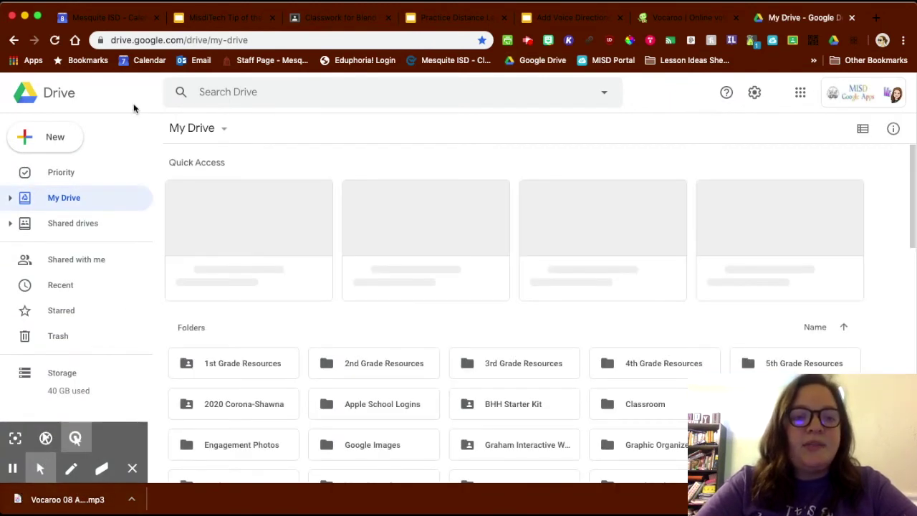
{"action": "left_click", "coordinate": [50, 140]}
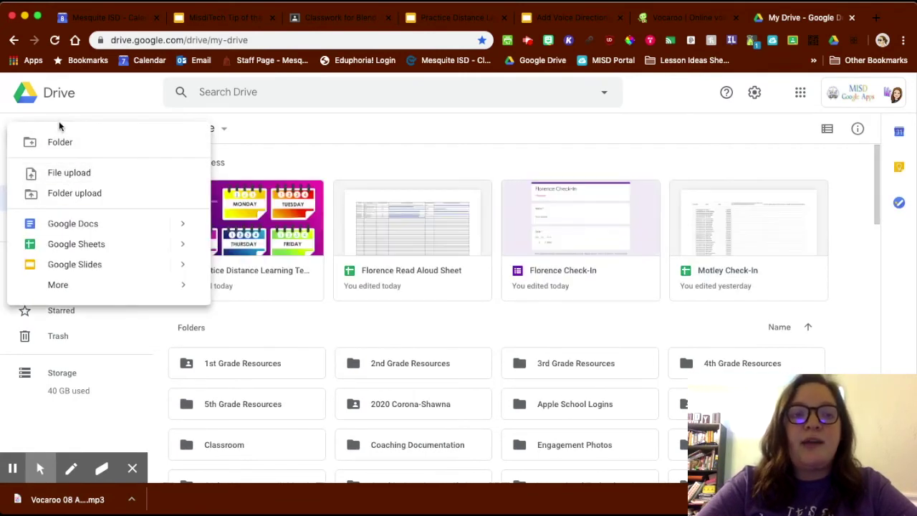
{"action": "left_click", "coordinate": [85, 179]}
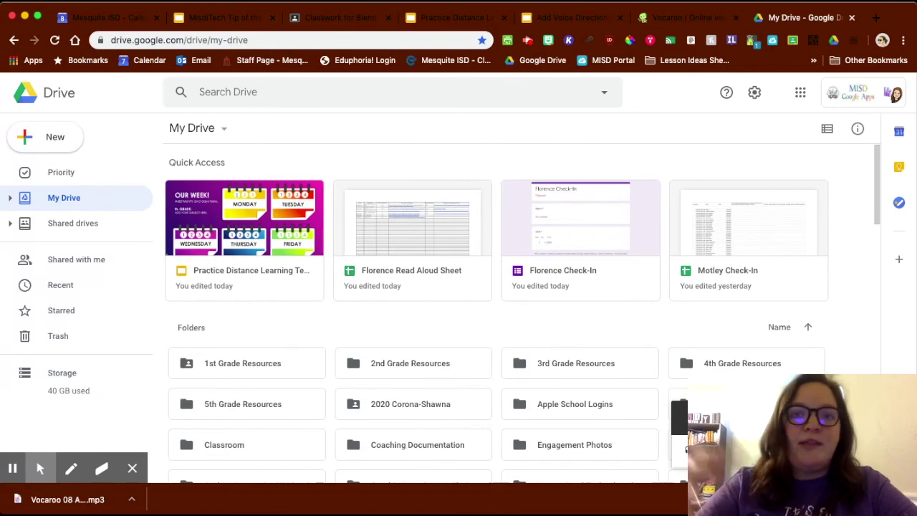
- Back in the lesson deck, insert the first Vocaroo recording from My Drive as audio
{"action": "left_click", "coordinate": [466, 20]}
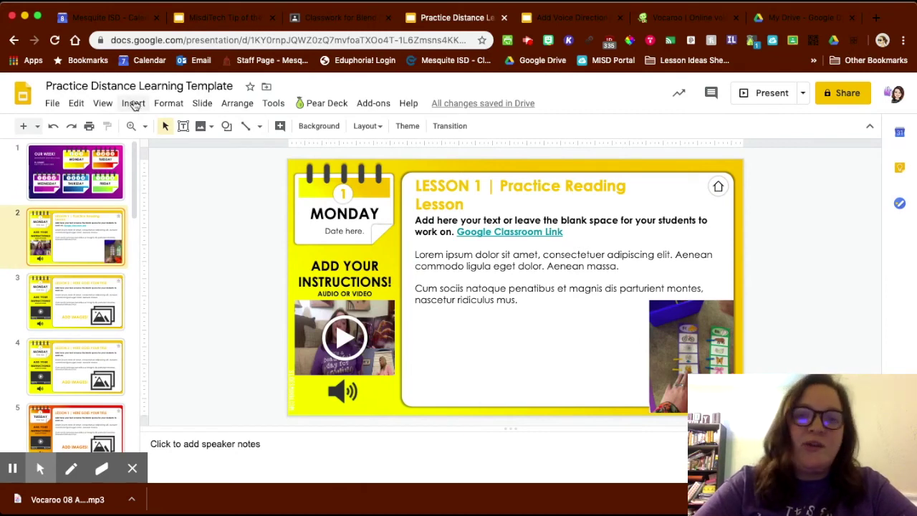
{"action": "left_click", "coordinate": [134, 104]}
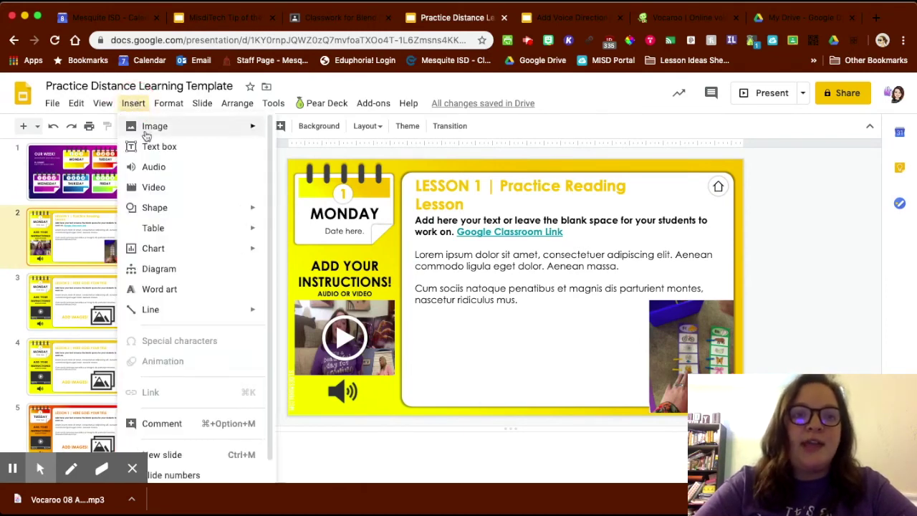
{"action": "left_click", "coordinate": [159, 170]}
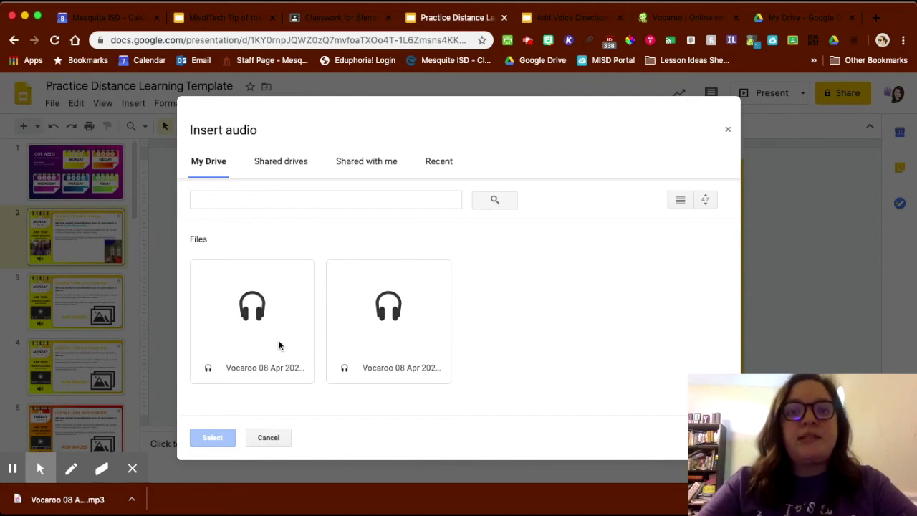
{"action": "left_click", "coordinate": [252, 310]}
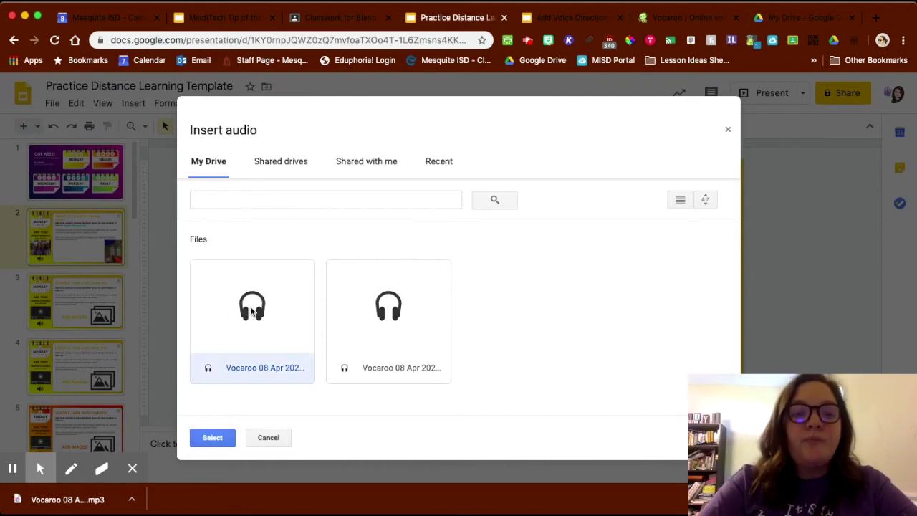
{"action": "left_click", "coordinate": [214, 438]}
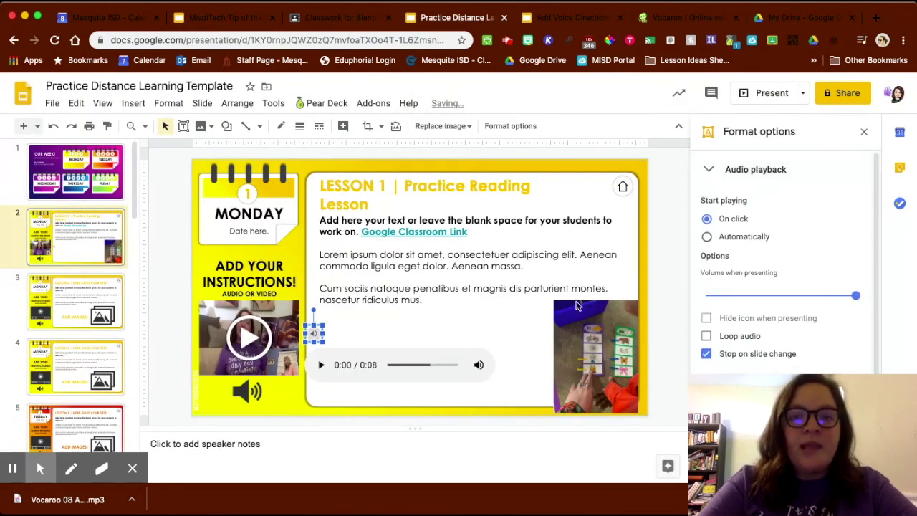
- Set the Vocaroo clip's Volume when presenting to 90 and close the Format options panel
{"action": "mouse_move", "coordinate": [856, 295]}
{"action": "left_mouse_down"}
{"action": "mouse_move", "coordinate": [842, 291]}
{"action": "mouse_move", "coordinate": [842, 299]}
{"action": "left_mouse_up"}
{"action": "scroll", "coordinate": [760, 355], "scroll_direction": "down", "scroll_amount": 1}
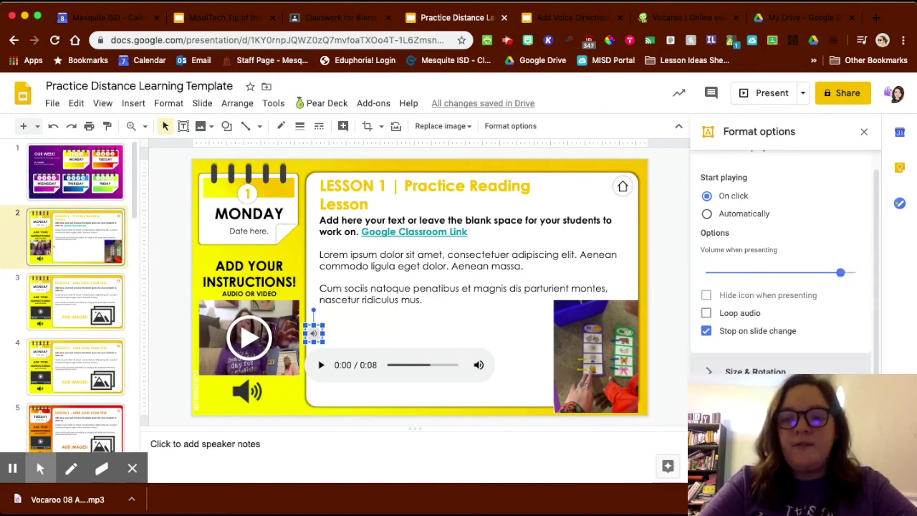
{"action": "scroll", "coordinate": [726, 278], "scroll_direction": "down", "scroll_amount": 1}
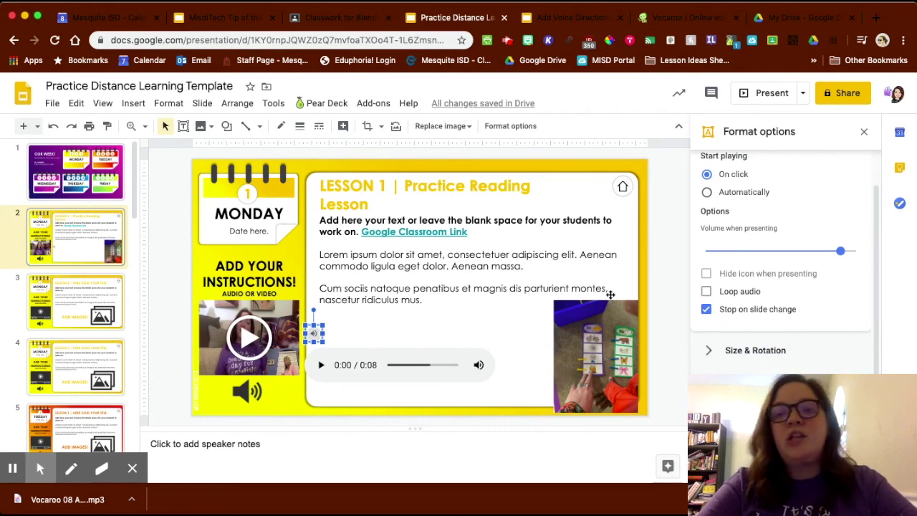
{"action": "left_click", "coordinate": [662, 242]}
{"action": "left_click", "coordinate": [865, 137]}
{"action": "mouse_move", "coordinate": [409, 331]}
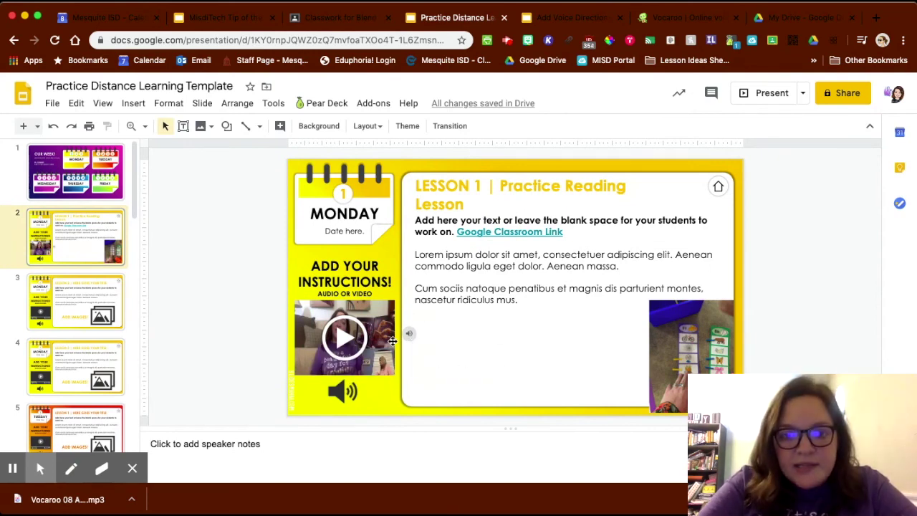
{"action": "left_click", "coordinate": [409, 332]}
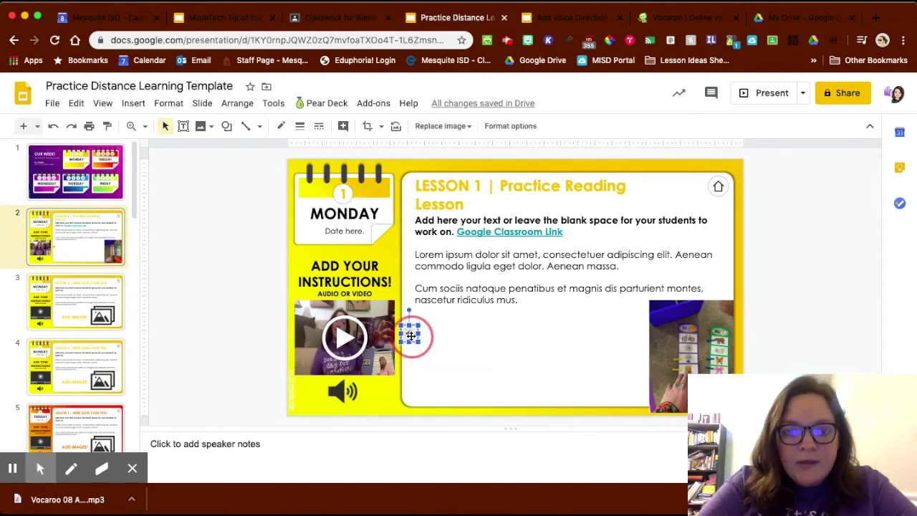
- Move the audio icon beside the speaker graphic below the video and test-play it
{"action": "left_click_drag", "start_coordinate": [376, 386], "coordinate": [377, 395]}
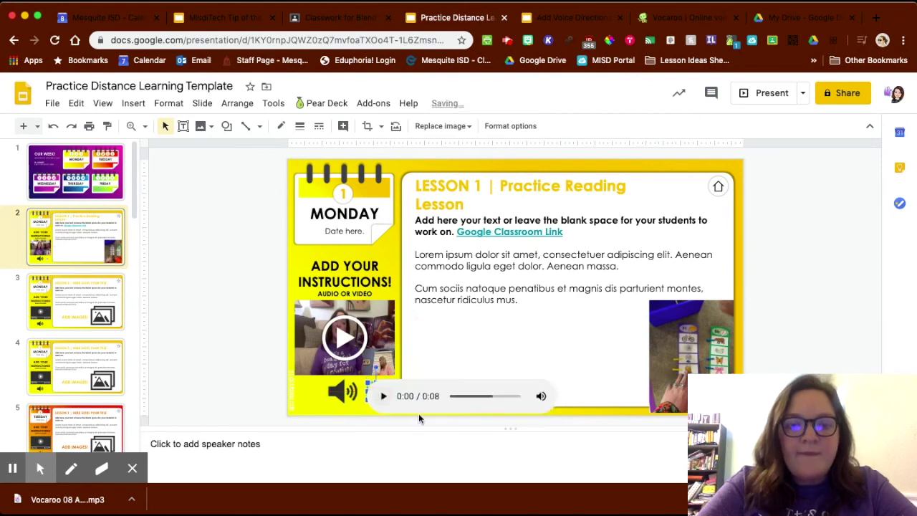
{"action": "left_click", "coordinate": [756, 368]}
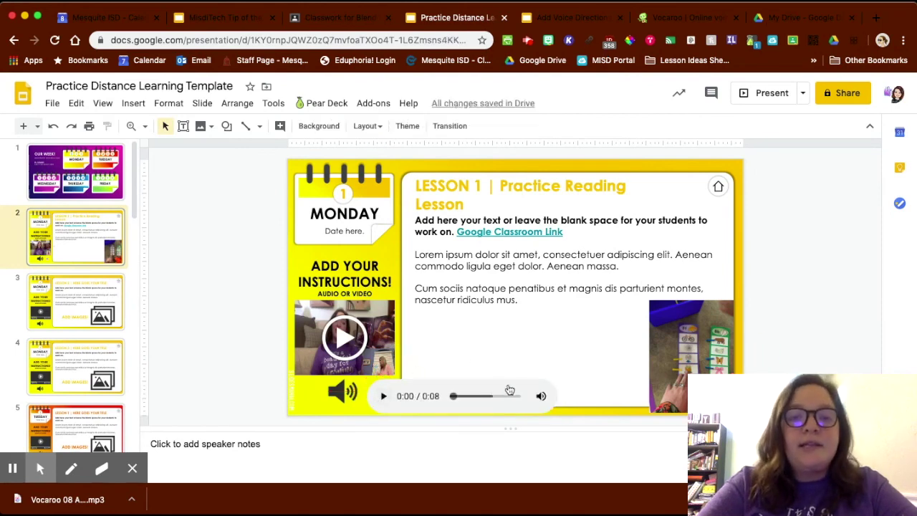
{"action": "left_click", "coordinate": [383, 396]}
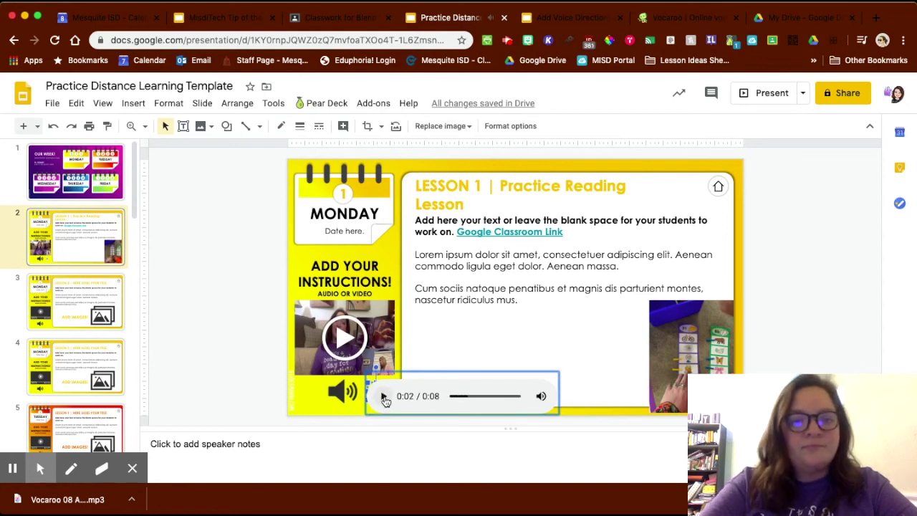
{"action": "left_click", "coordinate": [814, 307]}
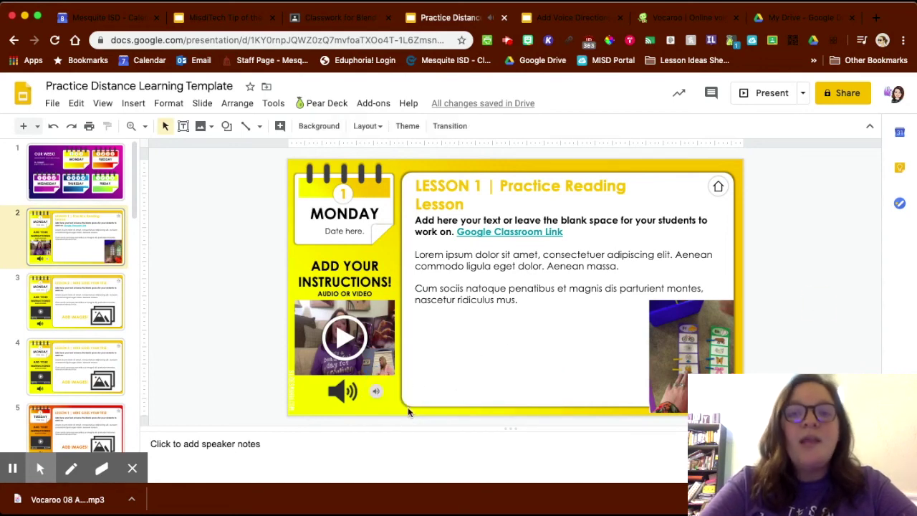